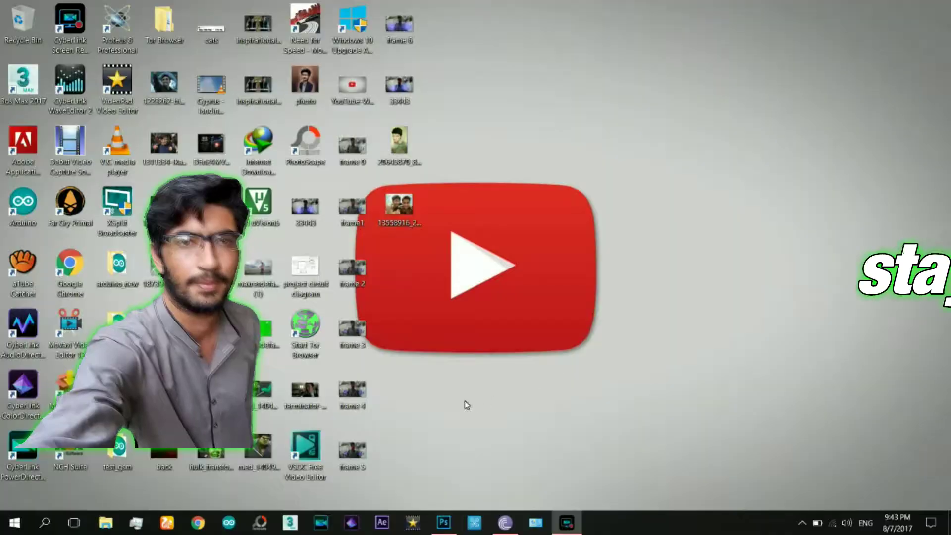
# Open the two-man selfie photo from the desktop as a new Photoshop document.
pyautogui.click(444, 523)
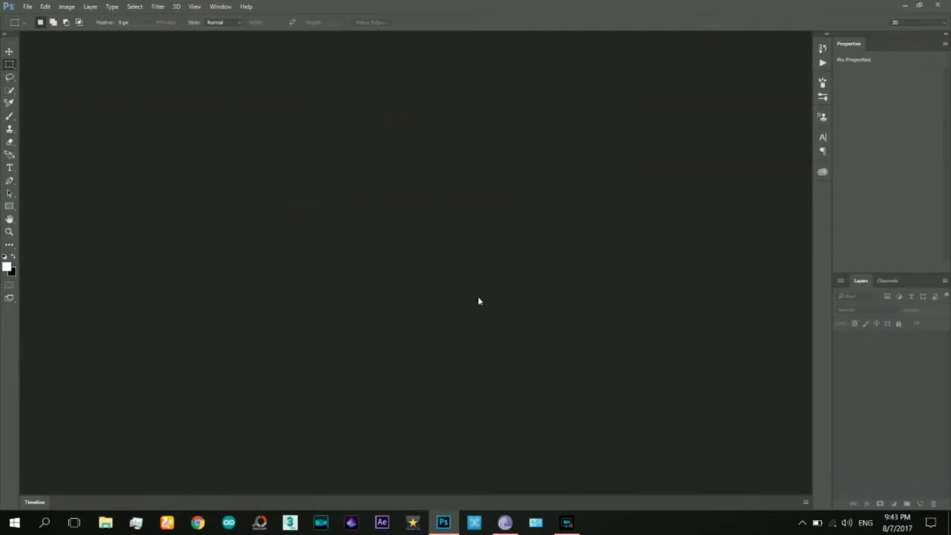
pyautogui.click(904, 5)
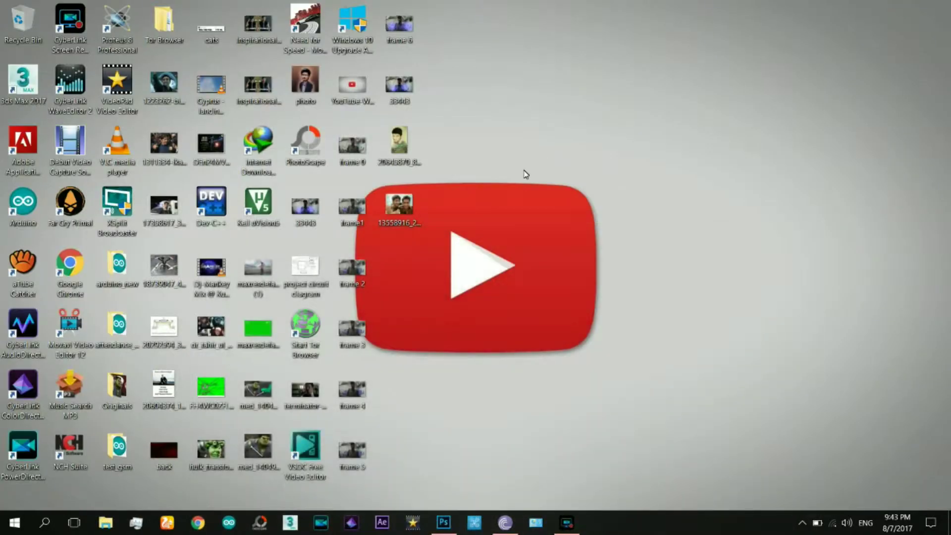
pyautogui.moveTo(403, 202); pyautogui.dragTo(448, 488)
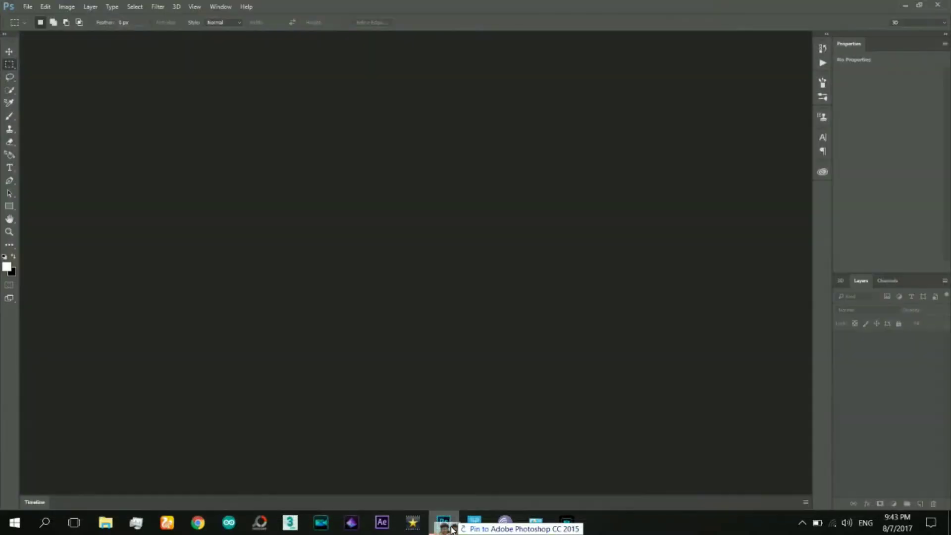
pyautogui.moveTo(449, 488); pyautogui.dragTo(455, 324)
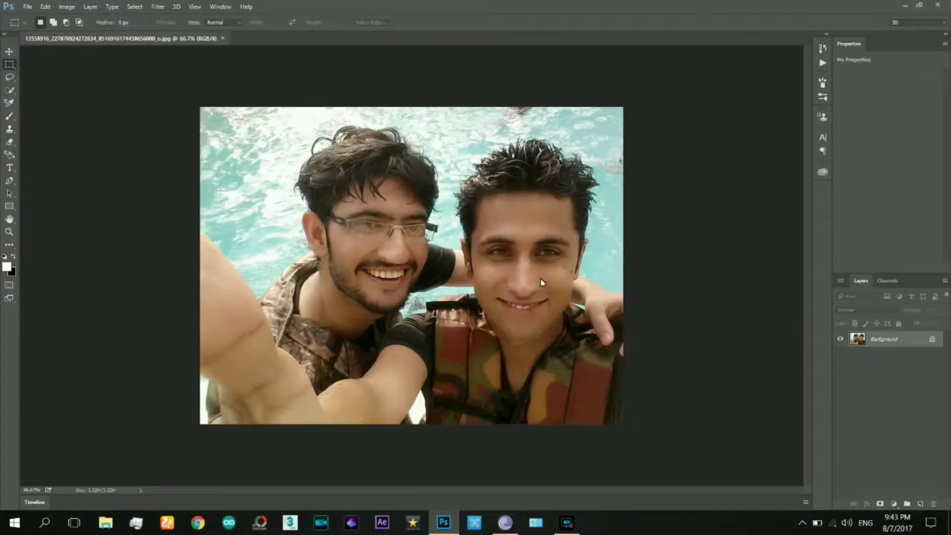
# Unlock the Background layer, duplicate it as Layer 0 copy, and make the copy active.
pyautogui.click(932, 340)
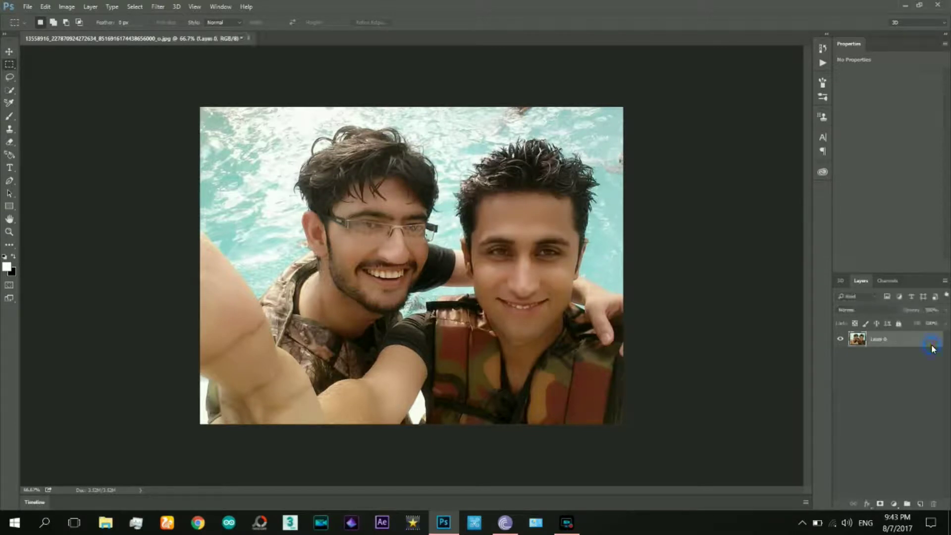
pyautogui.rightClick(878, 342)
pyautogui.click(657, 115)
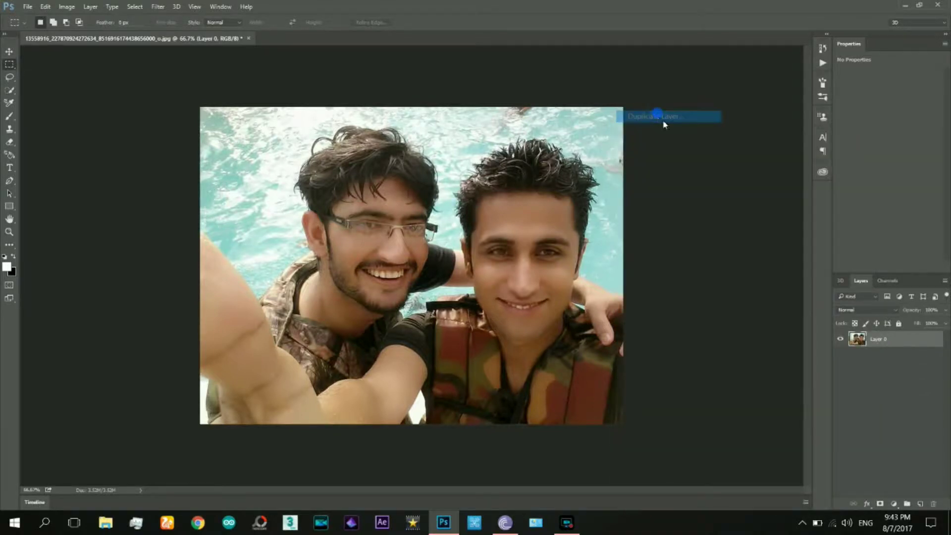
pyautogui.click(560, 165)
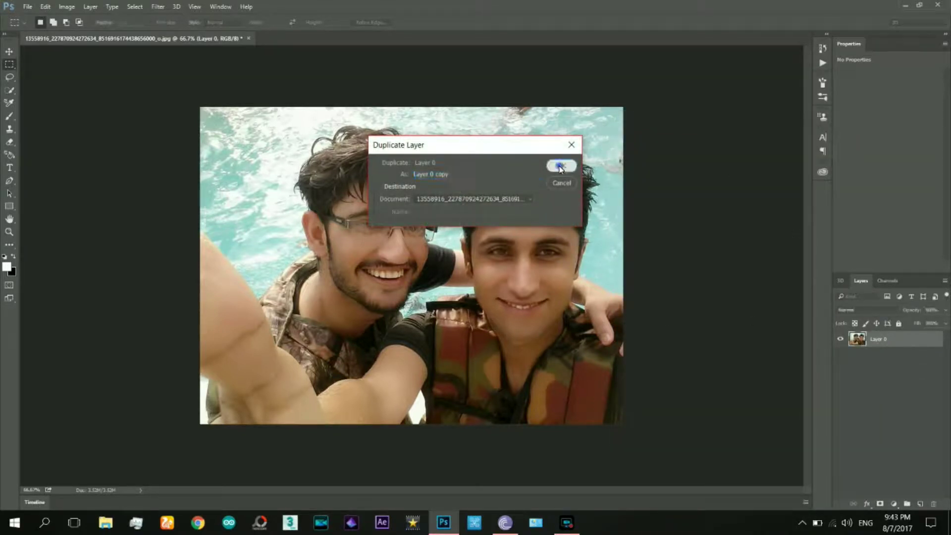
pyautogui.click(878, 376)
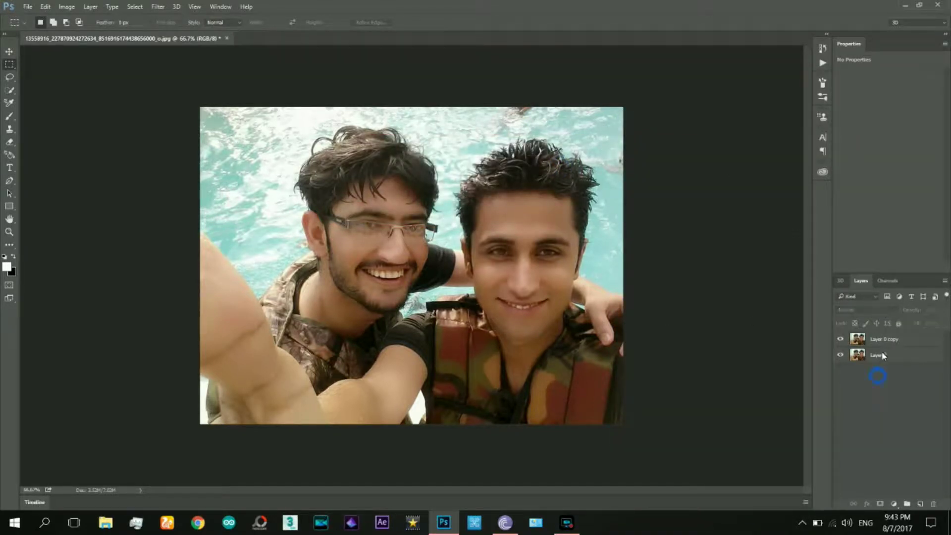
pyautogui.click(884, 342)
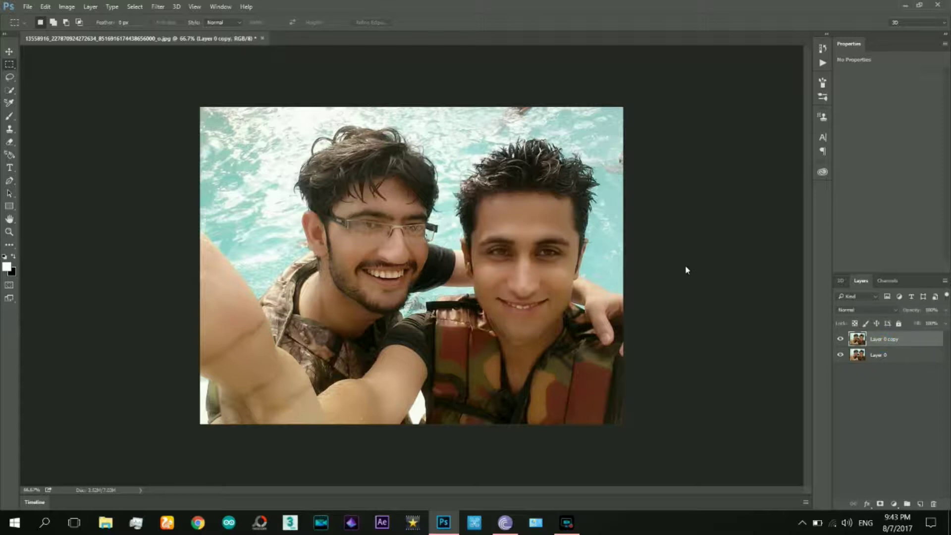
pyautogui.click(9, 91)
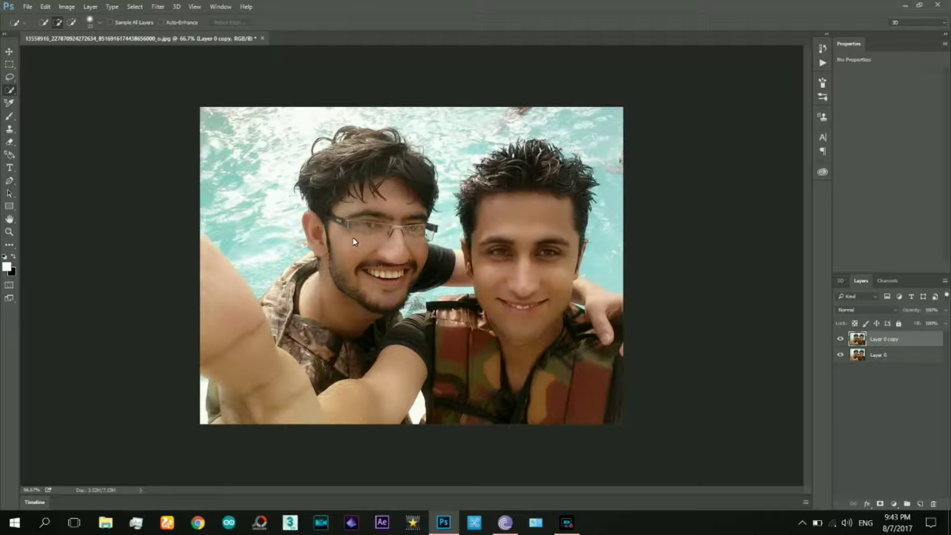
# Quick-select the bespectacled man's face, hair, neck, arms, shoulder hand and jaw edge.
pyautogui.keyDown('alt'); pyautogui.scroll(1, 348, 239); pyautogui.keyUp('alt')
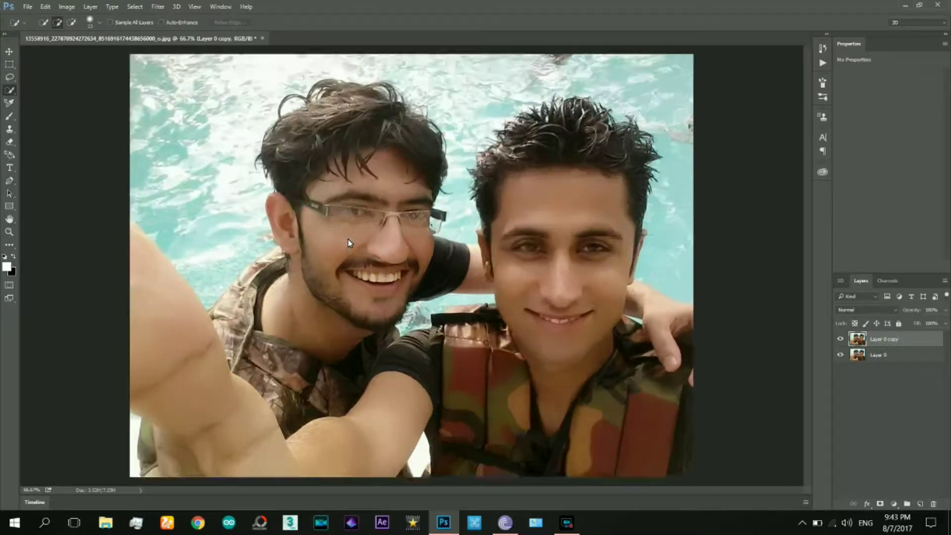
pyautogui.keyDown('alt'); pyautogui.scroll(1, 348, 239); pyautogui.keyUp('alt')
pyautogui.scroll(-1, 348, 239)
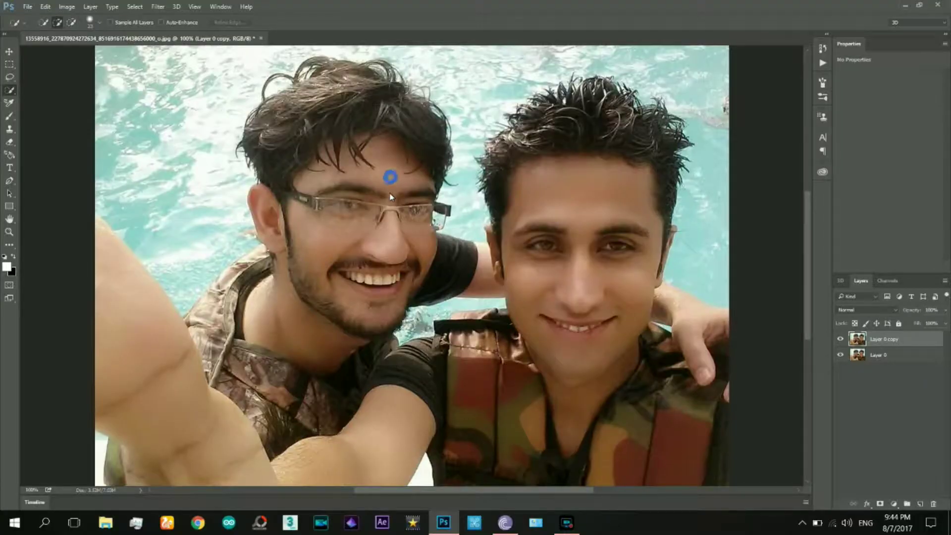
pyautogui.moveTo(390, 178); pyautogui.dragTo(377, 217)
pyautogui.moveTo(339, 246); pyautogui.dragTo(332, 248)
pyautogui.moveTo(304, 293); pyautogui.dragTo(317, 178)
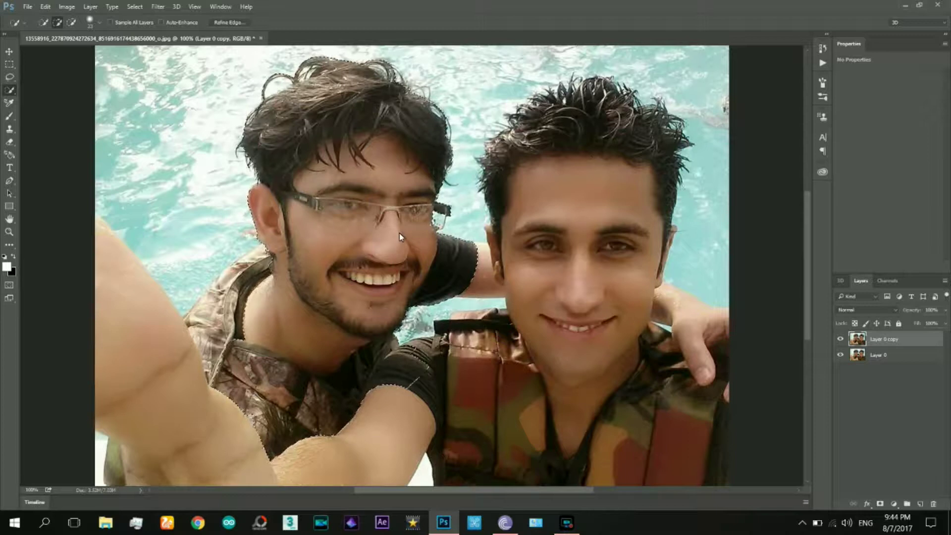
pyautogui.click(484, 284)
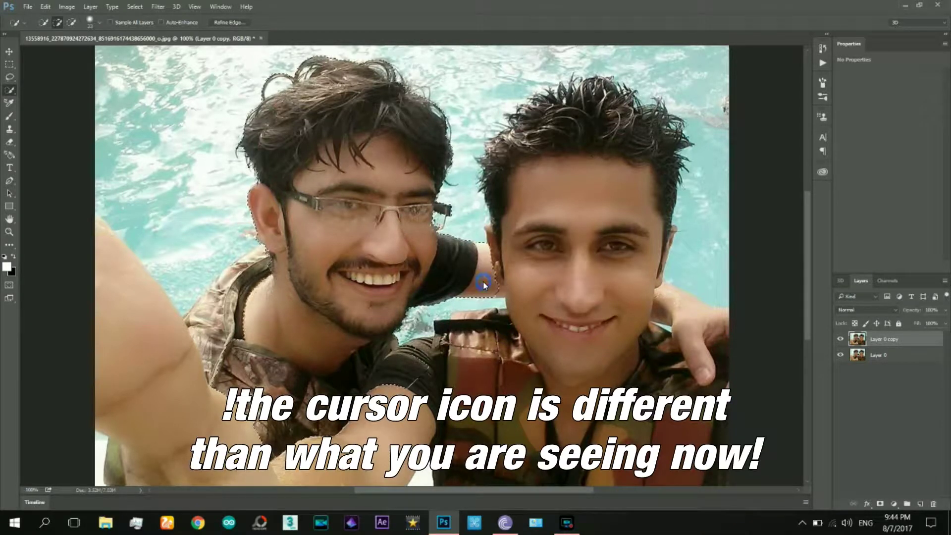
pyautogui.click(668, 310)
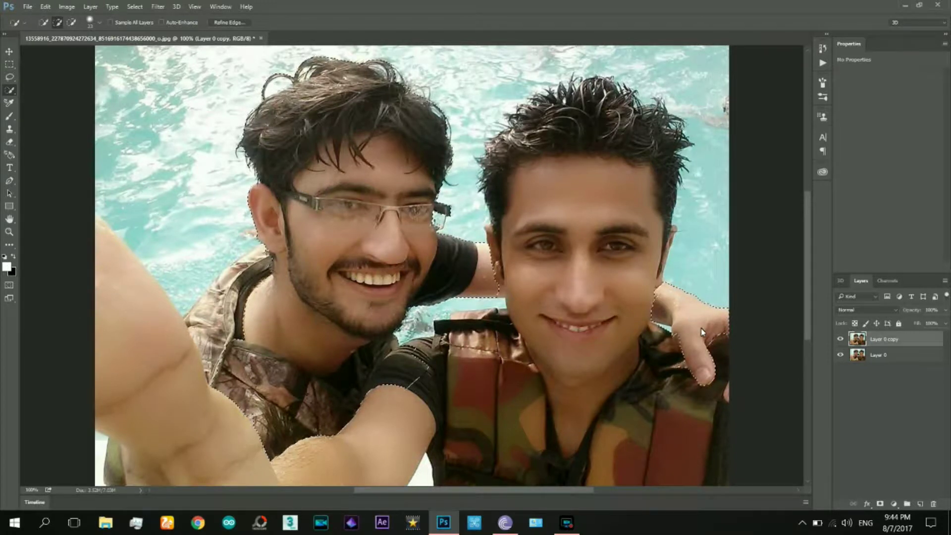
pyautogui.click(500, 293)
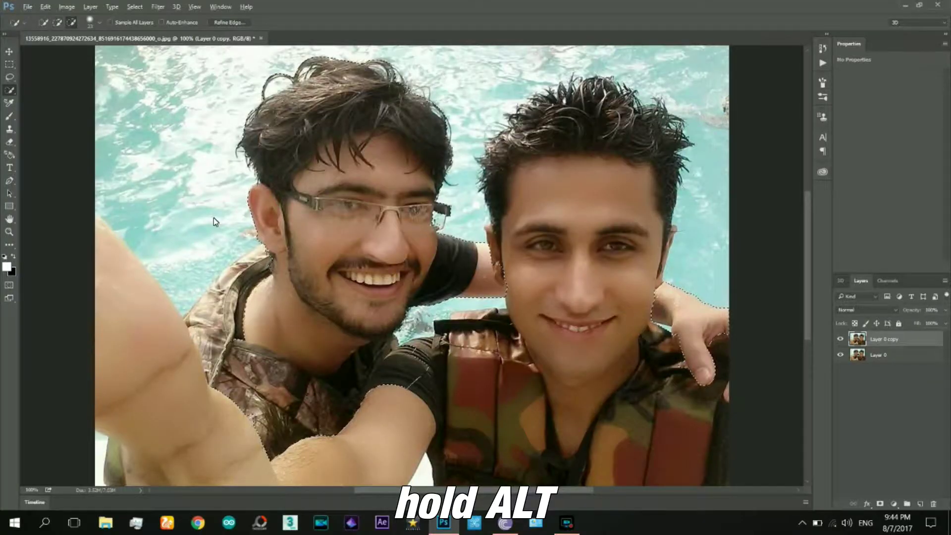
# Subtract the shirt and shoulder, then subtract the moustache and mouth with a smaller brush.
pyautogui.press('alt')
pyautogui.moveTo(427, 330)
pyautogui.mouseDown()
pyautogui.moveTo(259, 425)
pyautogui.moveTo(305, 105)
pyautogui.moveTo(267, 267)
pyautogui.mouseUp()
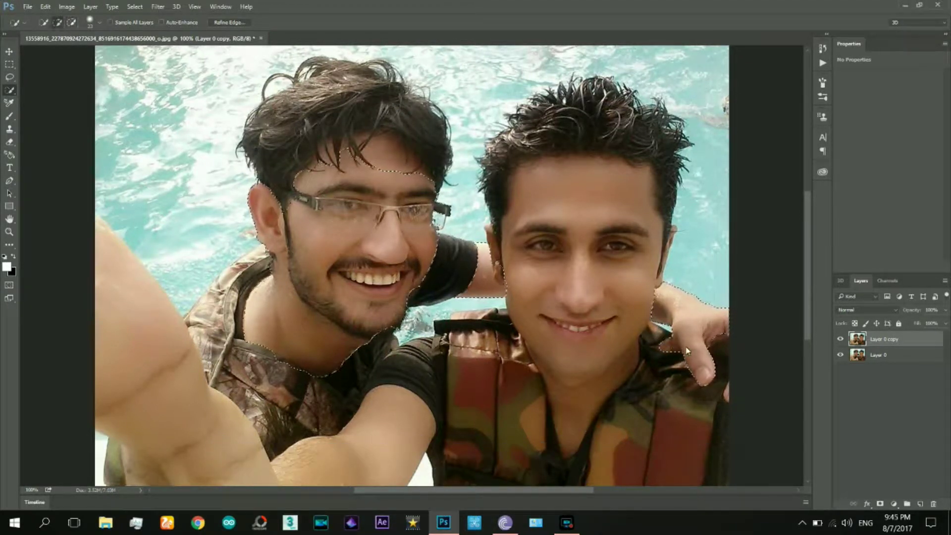
pyautogui.hotkey('ctrl', '+')
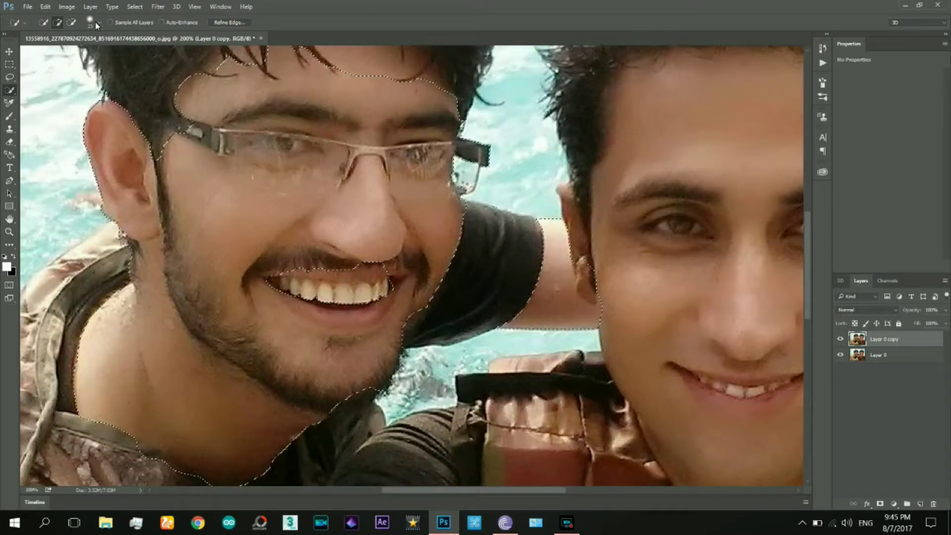
pyautogui.click(95, 22)
pyautogui.moveTo(51, 49); pyautogui.dragTo(47, 49)
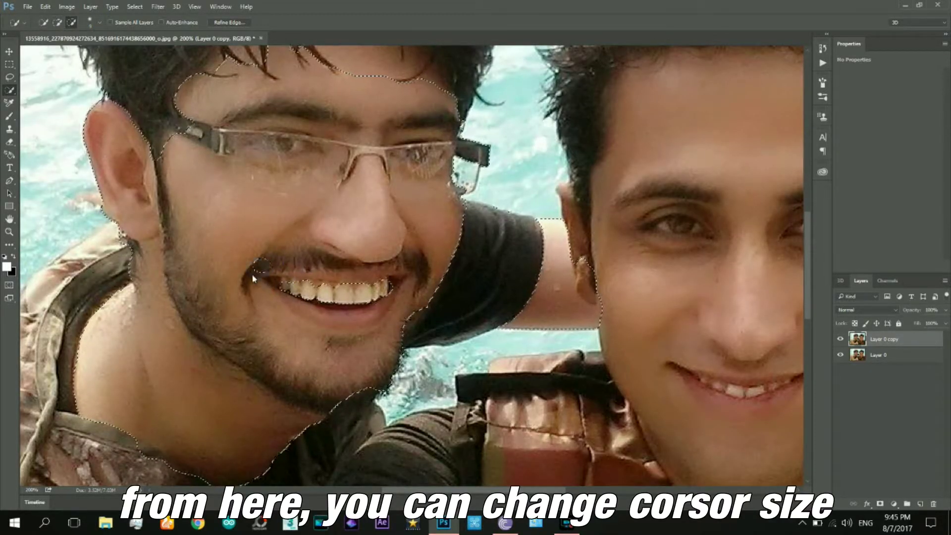
pyautogui.moveTo(278, 262); pyautogui.dragTo(404, 268)
# Subtract the remaining moustache, beard and hair along the jawline, then zoom back to 100%.
pyautogui.click(95, 22)
pyautogui.moveTo(47, 50); pyautogui.dragTo(48, 50)
pyautogui.press('Return')
pyautogui.moveTo(272, 262); pyautogui.dragTo(424, 272)
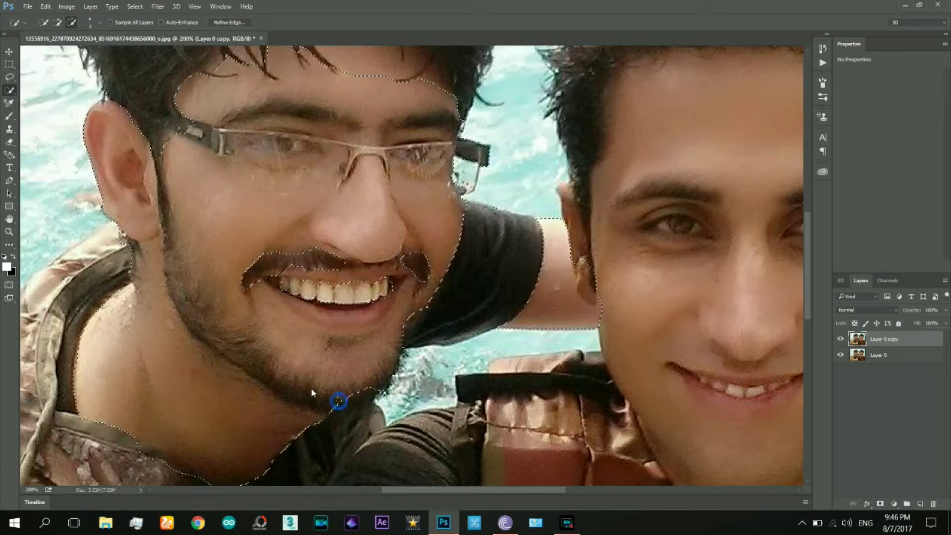
pyautogui.moveTo(339, 397)
pyautogui.mouseDown()
pyautogui.moveTo(183, 292)
pyautogui.moveTo(300, 341)
pyautogui.mouseUp()
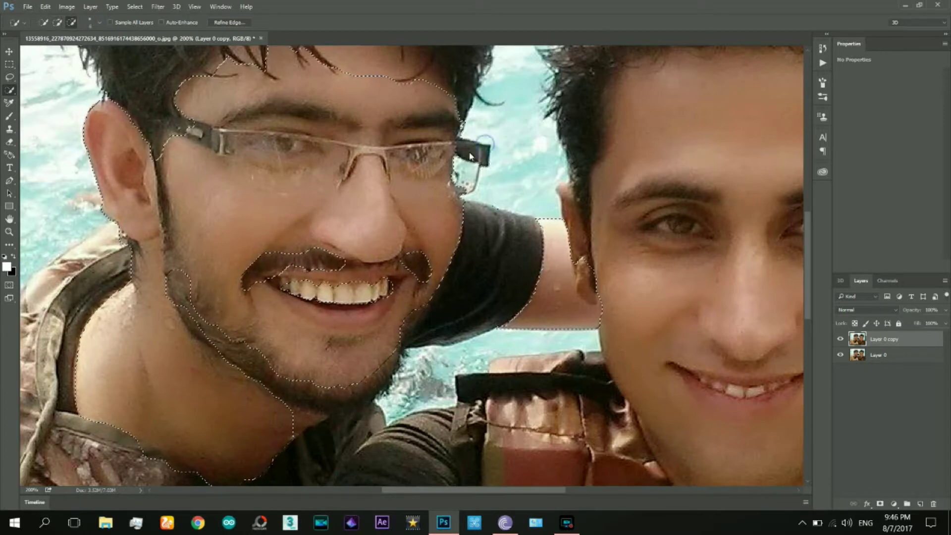
pyautogui.moveTo(580, 277); pyautogui.dragTo(589, 299)
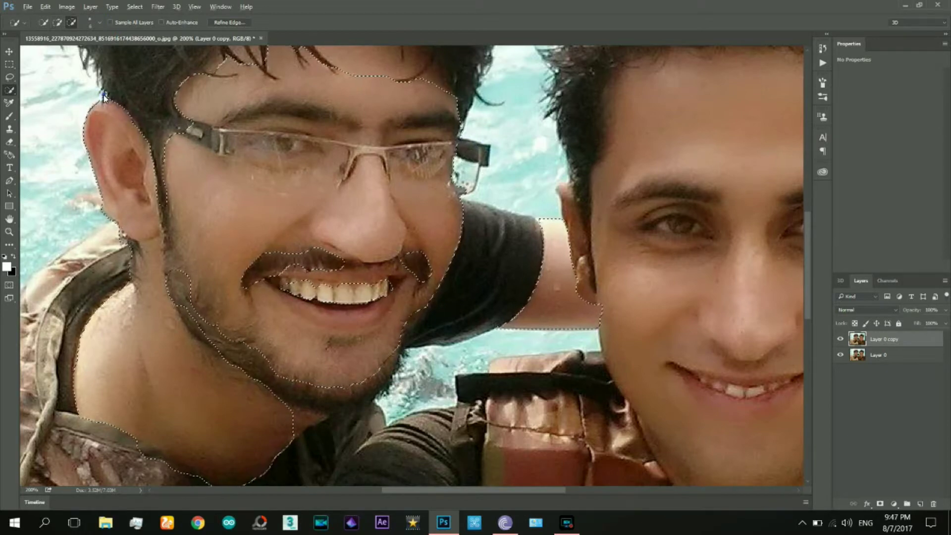
pyautogui.scroll(3, 338, 101)
pyautogui.scroll(3, 337, 96)
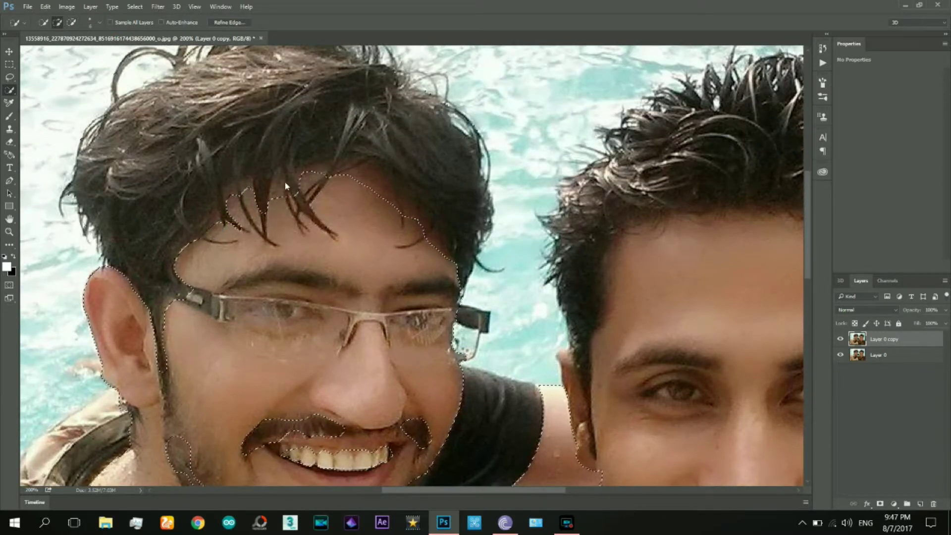
pyautogui.moveTo(238, 203)
pyautogui.mouseDown()
pyautogui.moveTo(308, 213)
pyautogui.moveTo(323, 187)
pyautogui.mouseUp()
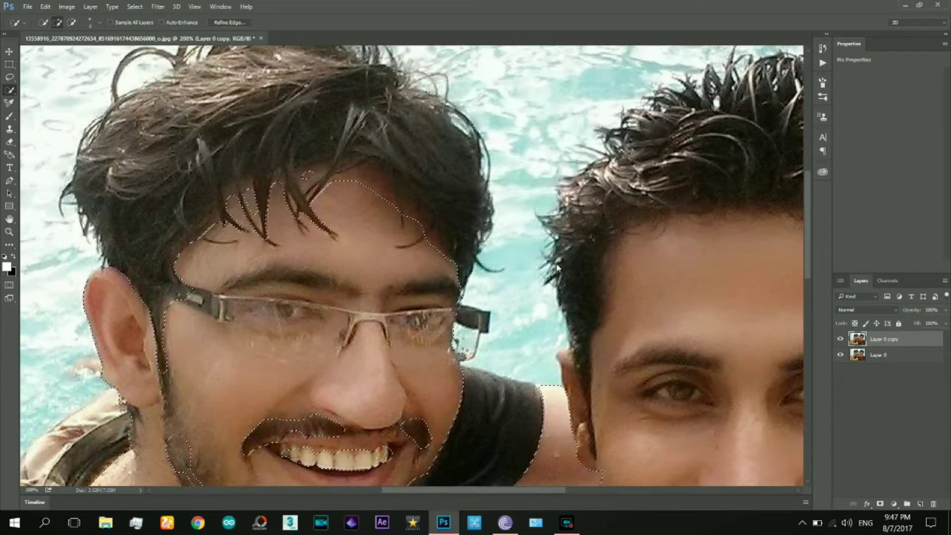
pyautogui.hotkey('ctrl', '-')
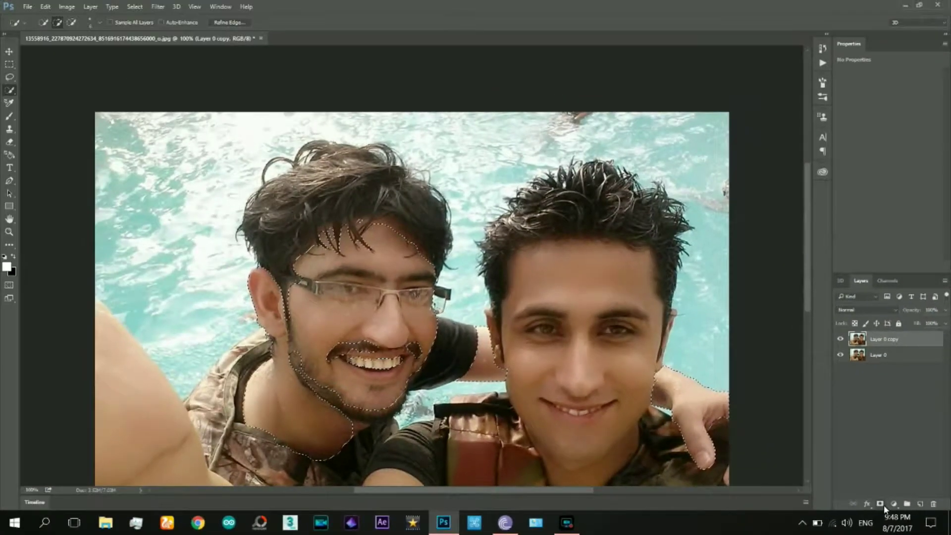
# Mask Layer 0 copy to the selected skin and toggle layer visibility to check the cutout.
pyautogui.click(884, 504)
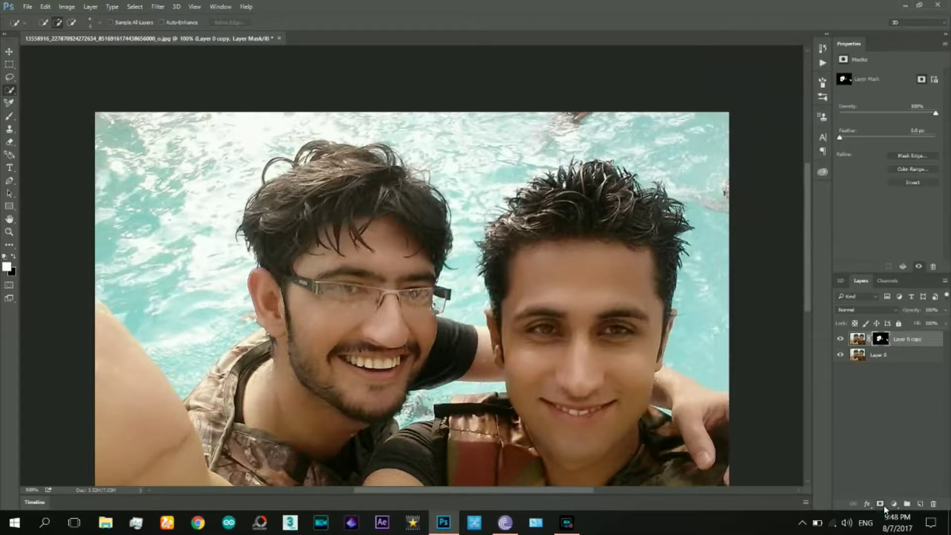
pyautogui.click(840, 354)
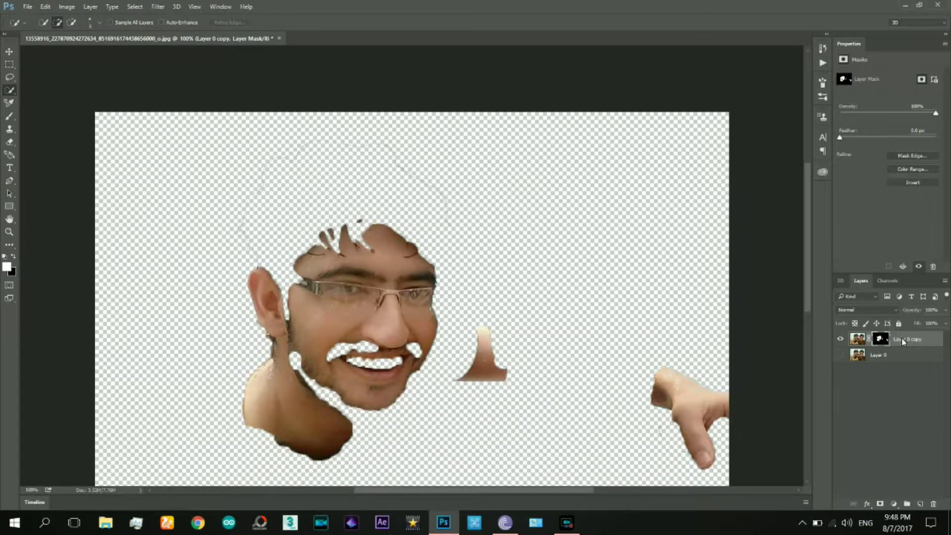
pyautogui.click(840, 339)
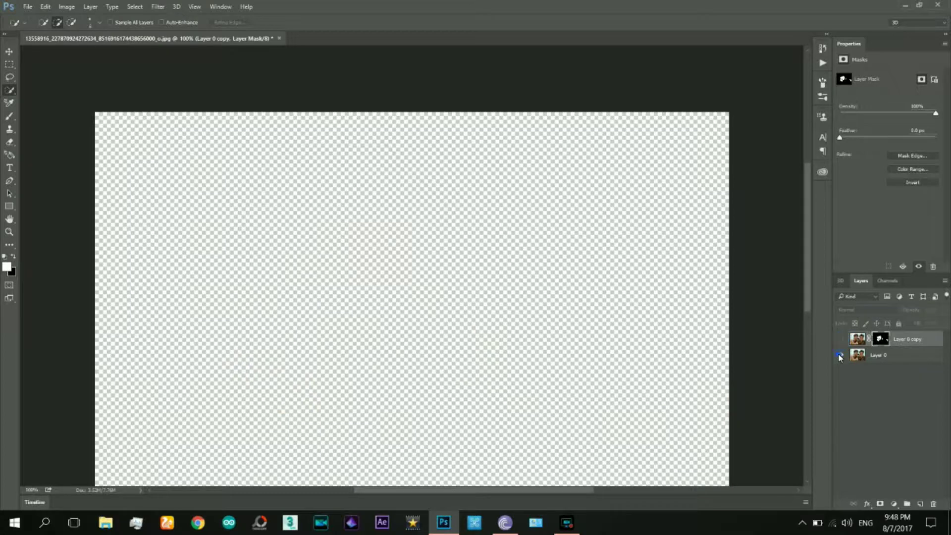
pyautogui.click(839, 355)
pyautogui.click(839, 355)
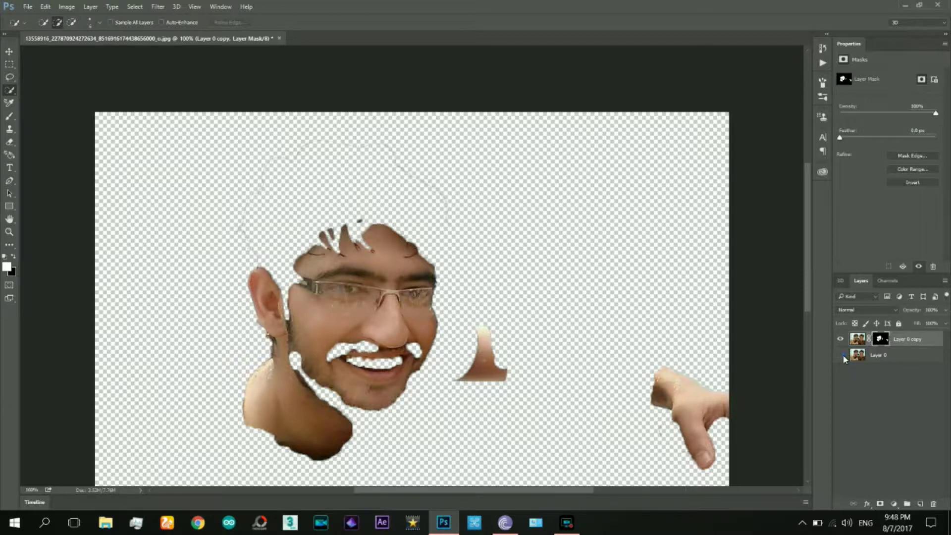
# Show Layer 0 behind the cutout and make Layer 0 copy active.
pyautogui.click(840, 355)
pyautogui.click(891, 372)
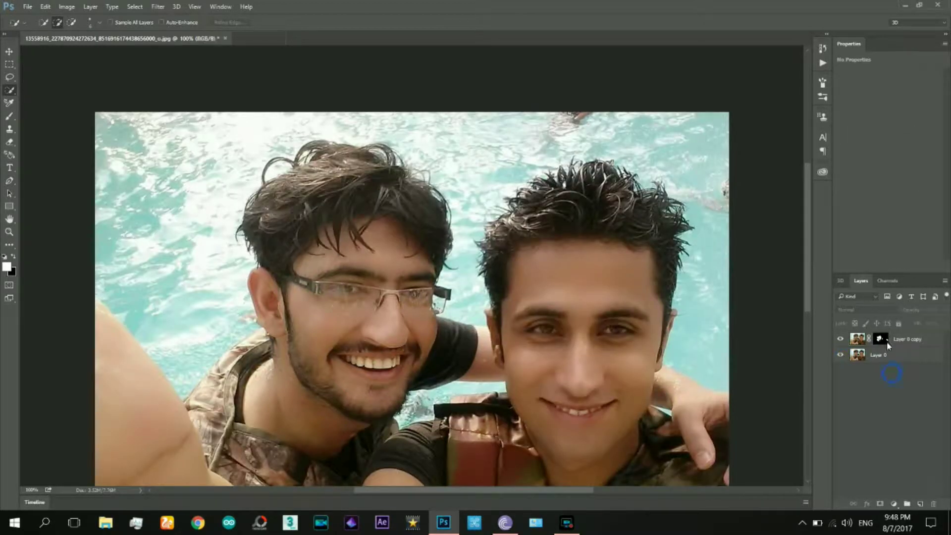
pyautogui.click(900, 340)
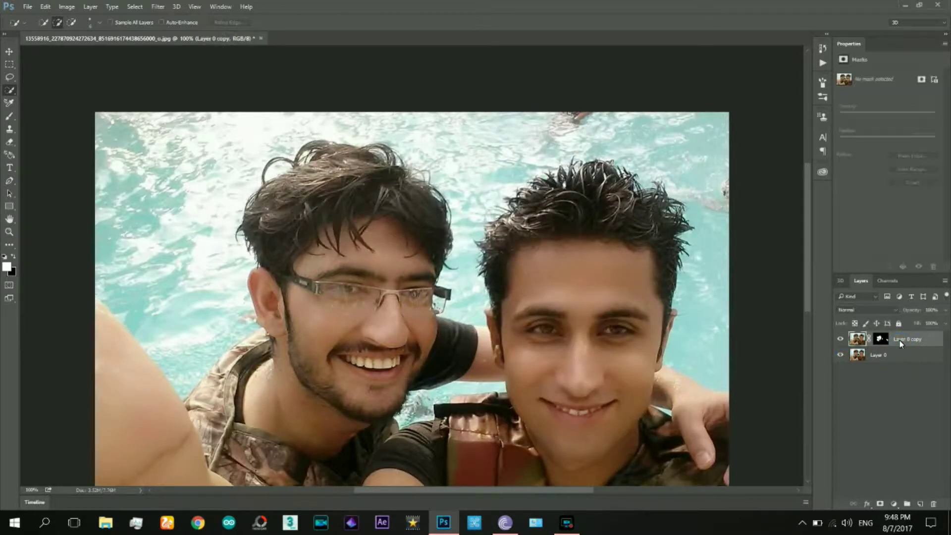
# Add a Color Overlay style to Layer 0 copy in Hue mode at 100% opacity.
pyautogui.rightClick(900, 340)
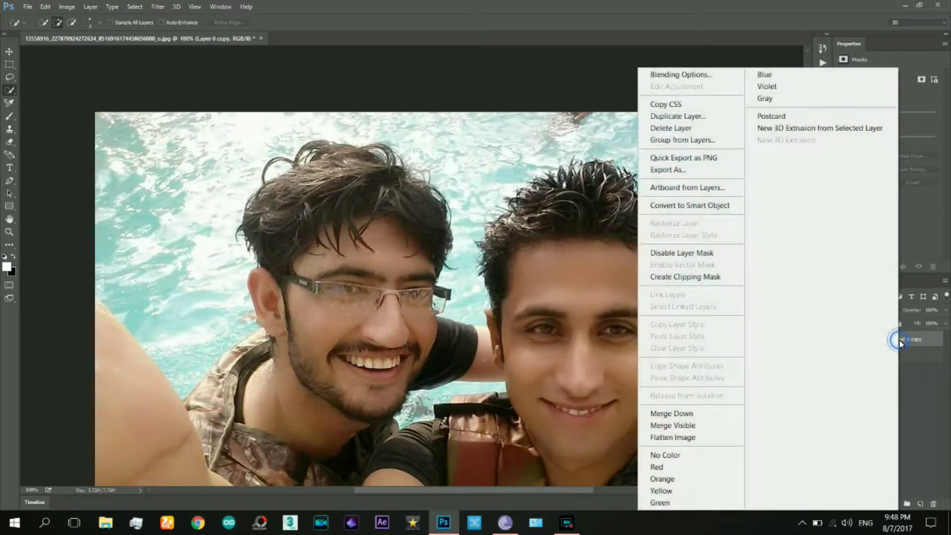
pyautogui.click(698, 77)
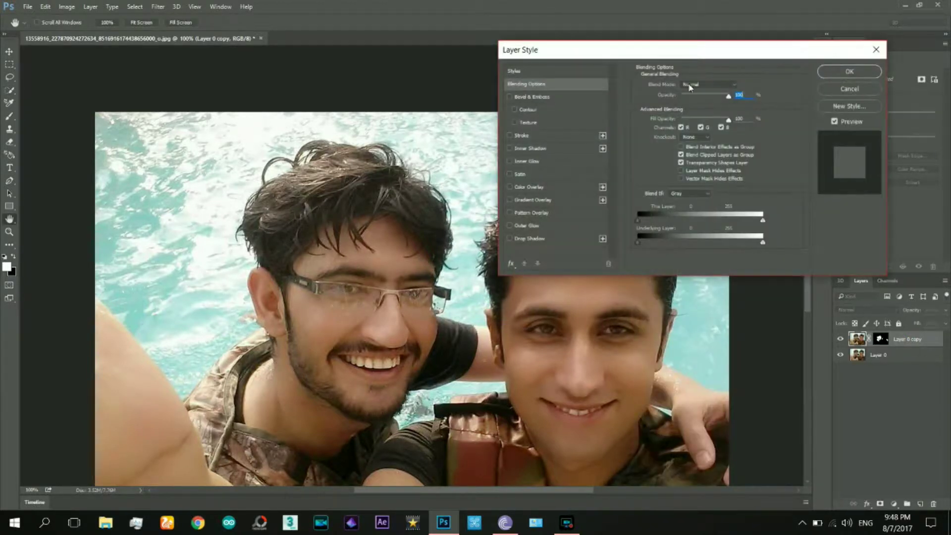
pyautogui.click(521, 186)
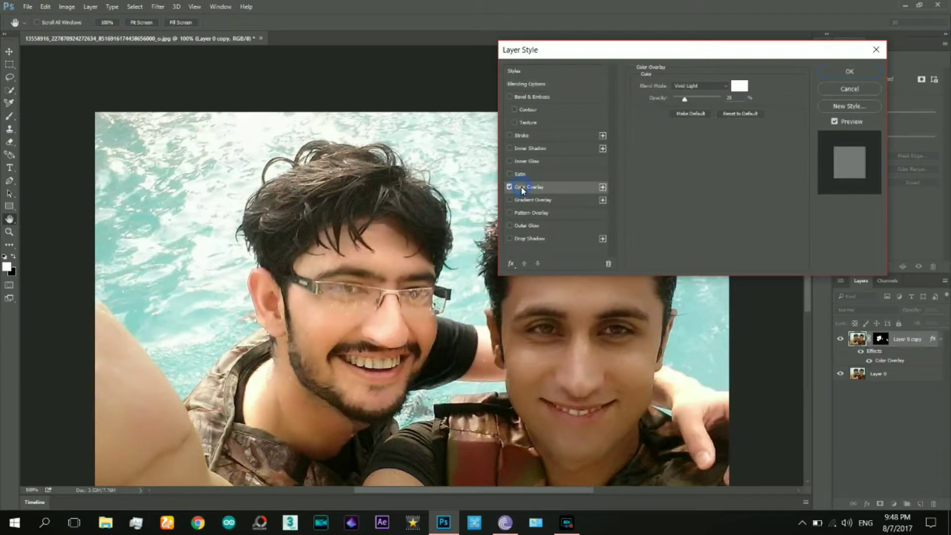
pyautogui.click(716, 87)
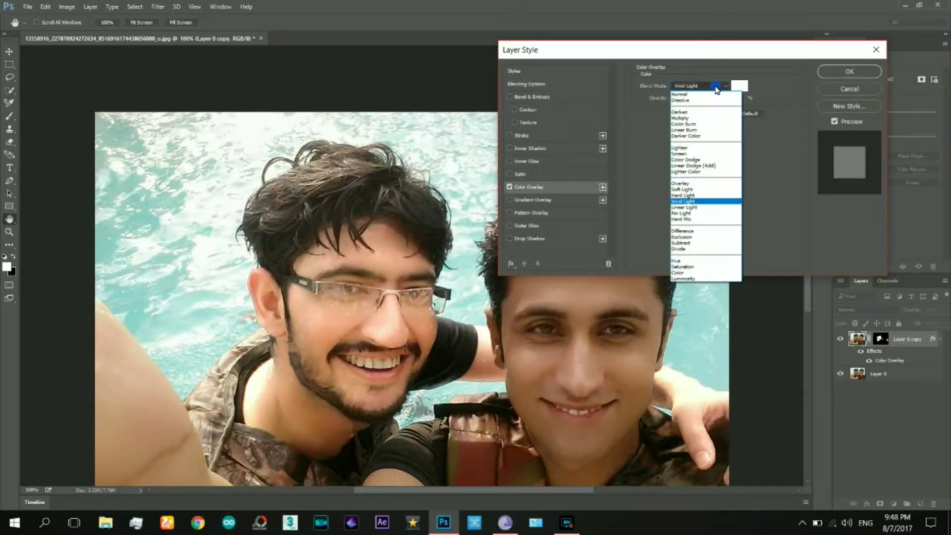
pyautogui.click(683, 262)
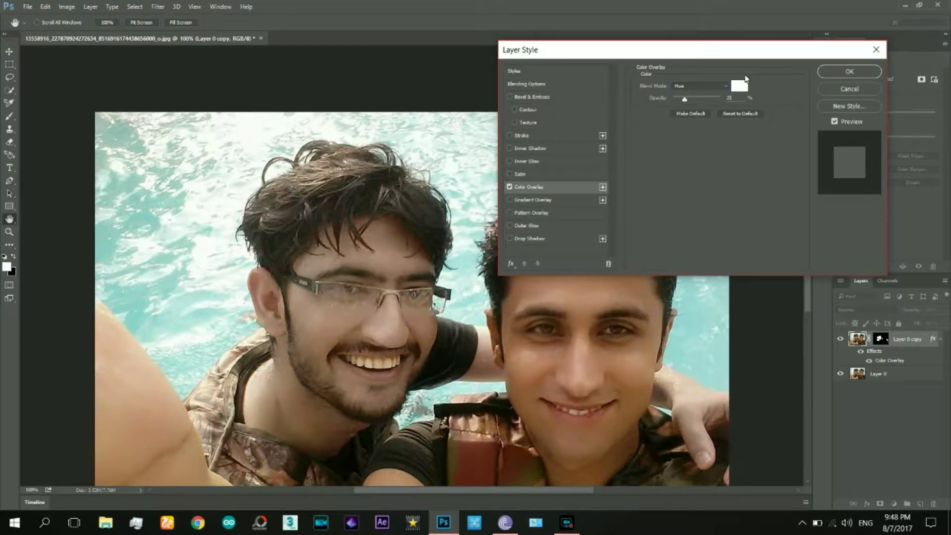
pyautogui.click(739, 87)
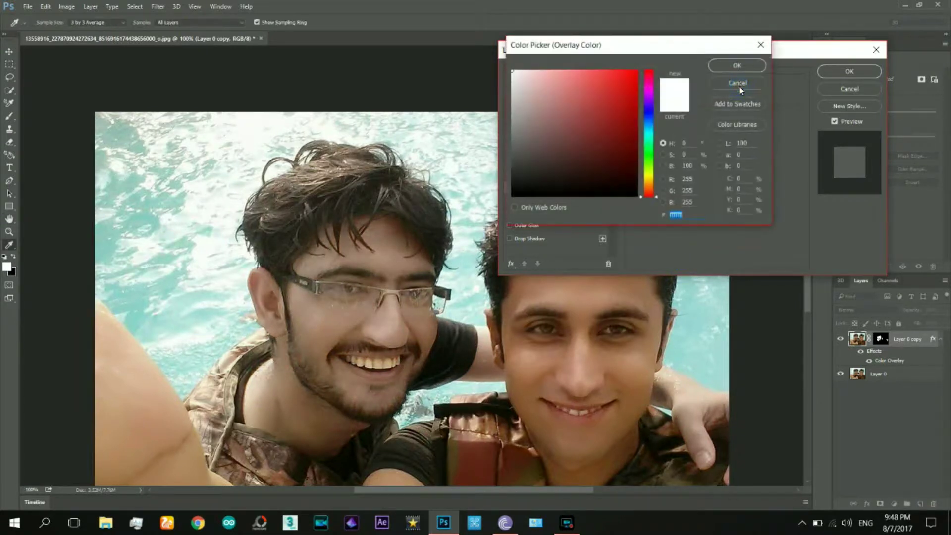
pyautogui.click(738, 84)
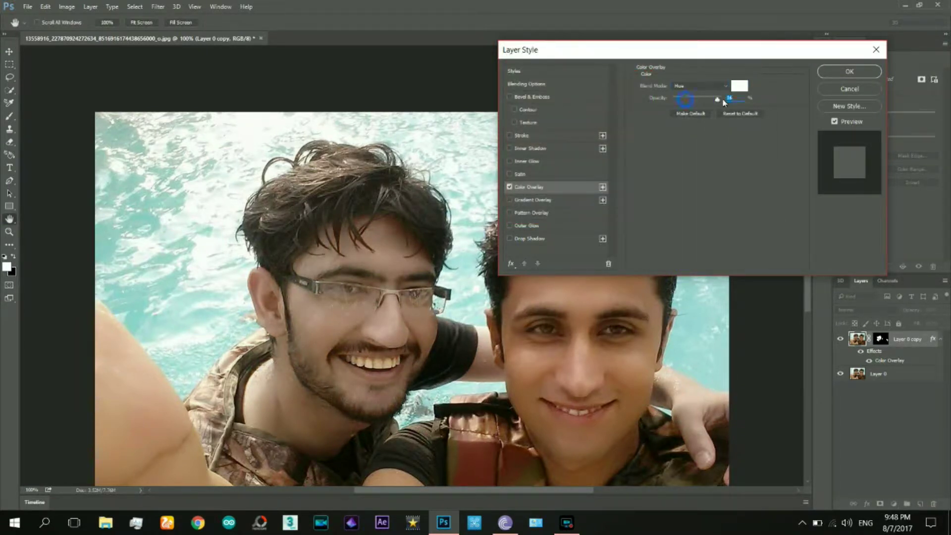
pyautogui.write('100')
# Choose blue as the colour overlay colour in the Color Picker.
pyautogui.click(740, 86)
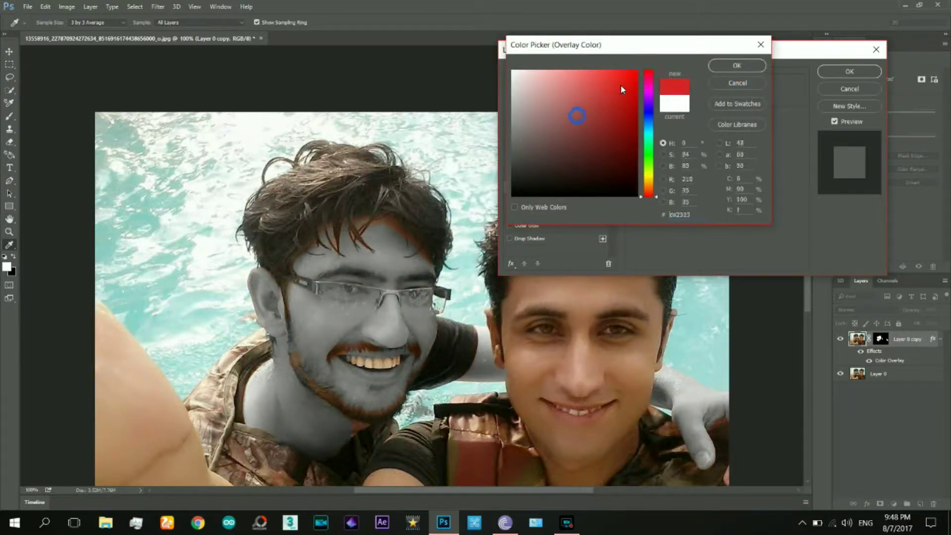
pyautogui.moveTo(577, 119); pyautogui.dragTo(637, 70)
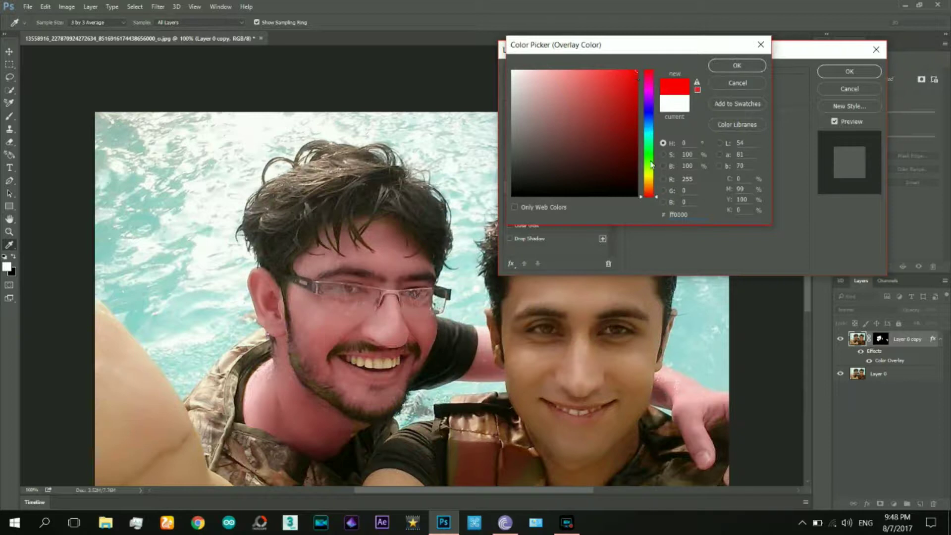
pyautogui.moveTo(649, 172); pyautogui.dragTo(652, 154)
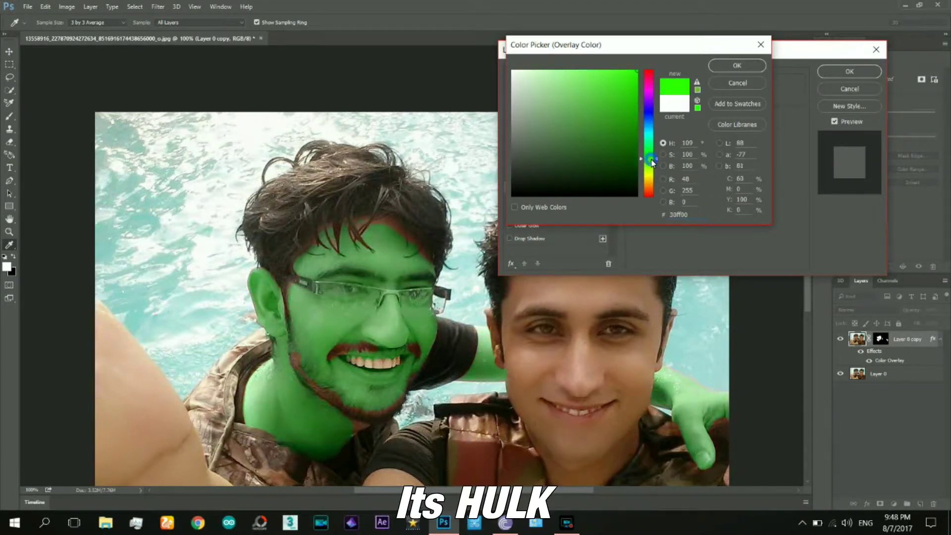
pyautogui.click(652, 112)
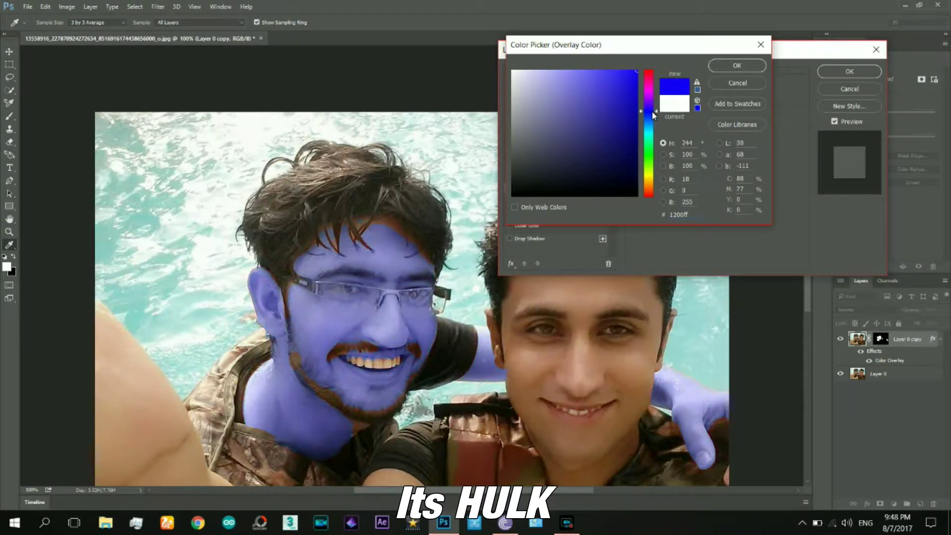
pyautogui.click(652, 90)
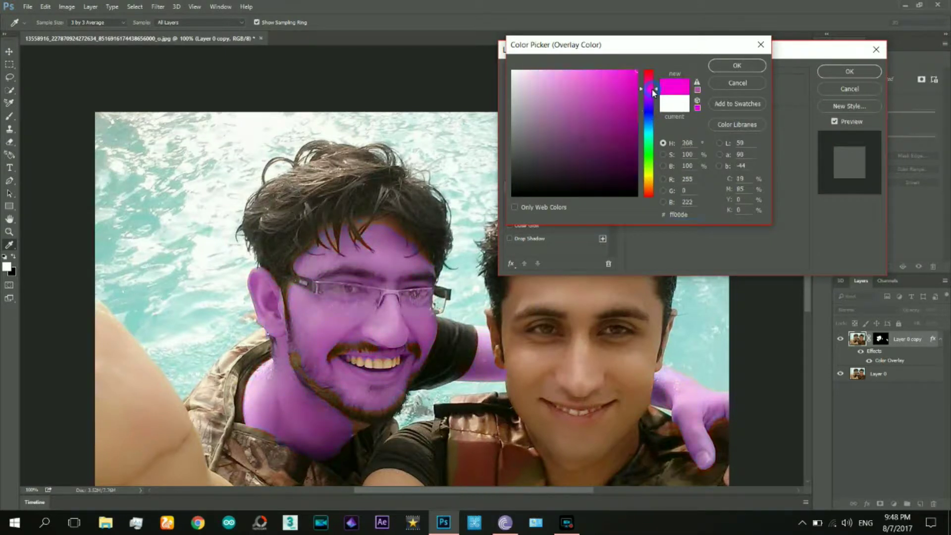
pyautogui.click(651, 116)
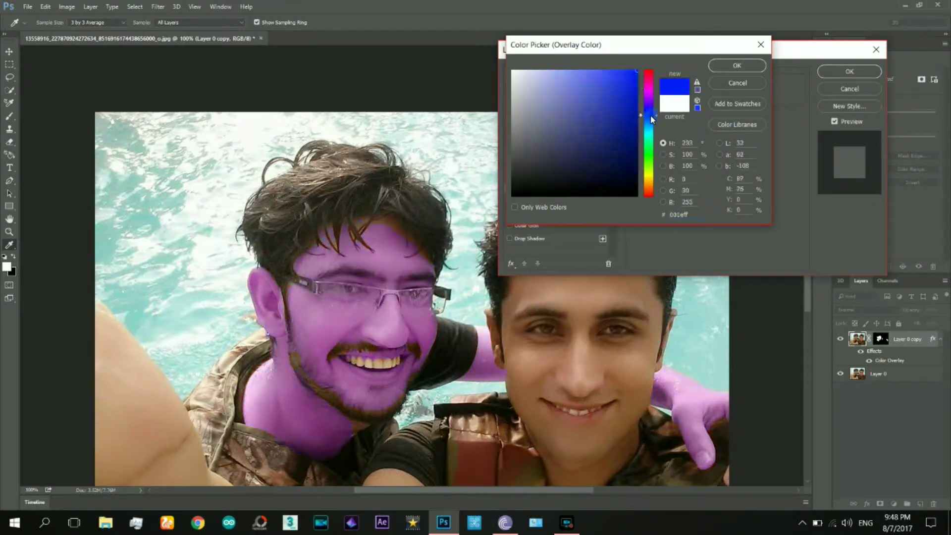
pyautogui.click(744, 67)
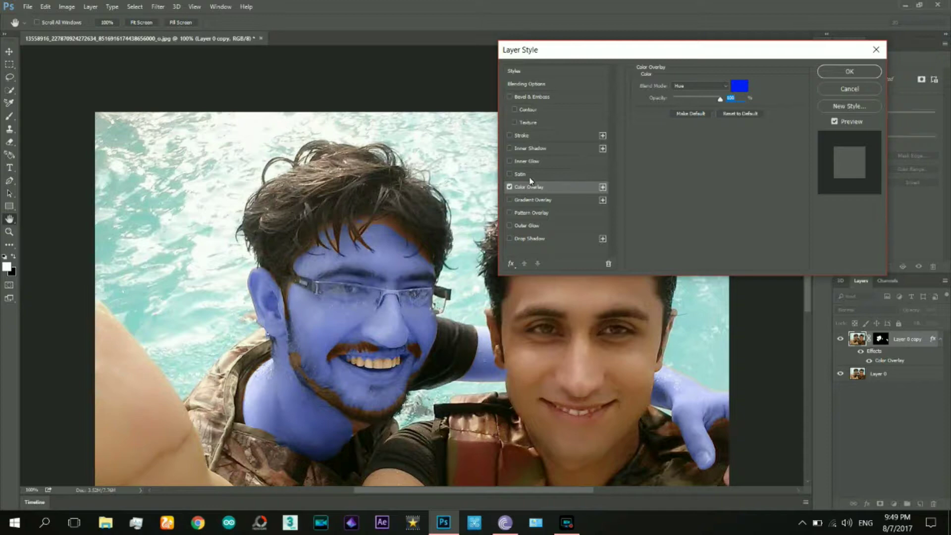
# Apply the layer style and feather the layer mask in the Properties panel.
pyautogui.click(848, 71)
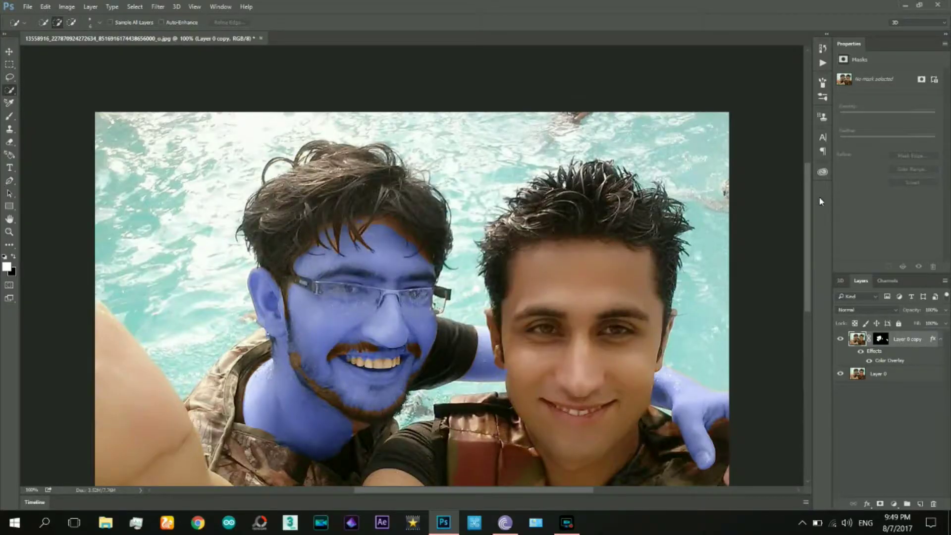
pyautogui.click(884, 341)
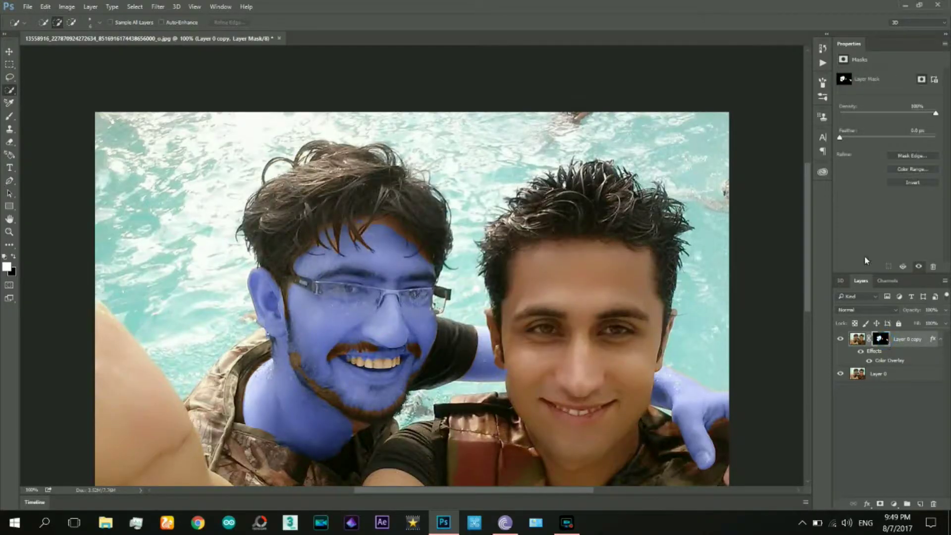
pyautogui.click(842, 140)
pyautogui.moveTo(863, 141)
pyautogui.mouseDown()
pyautogui.moveTo(882, 142)
pyautogui.moveTo(874, 143)
pyautogui.mouseUp()
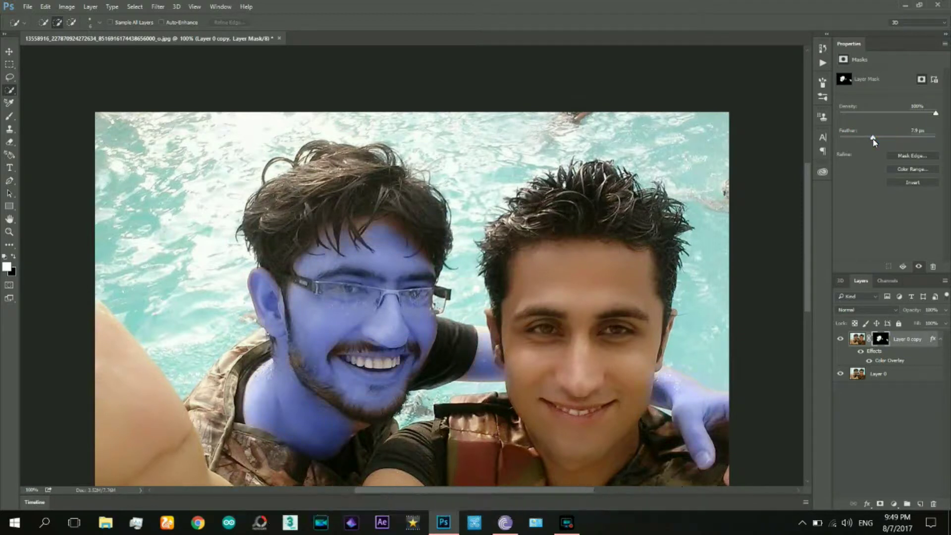
# Refine the mask edge, shifting the edge inward to about -16.
pyautogui.click(919, 159)
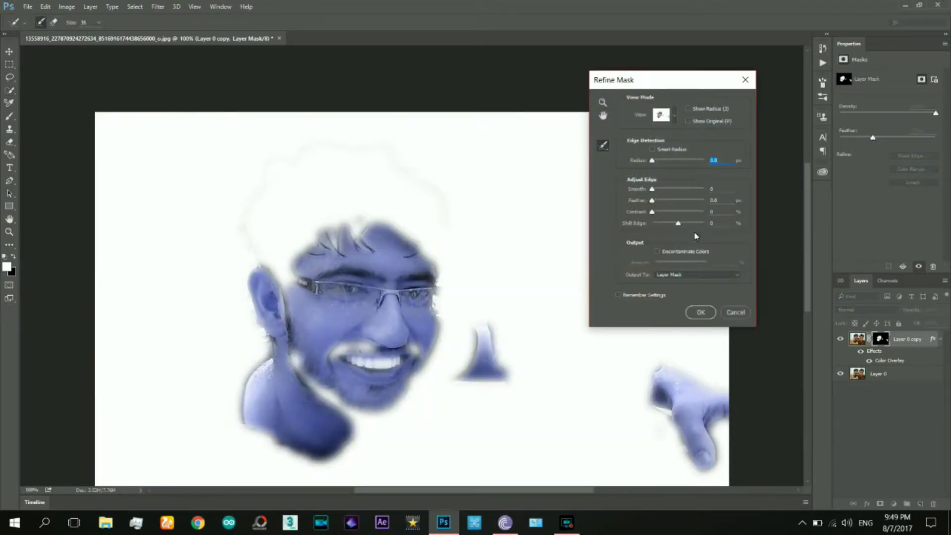
pyautogui.moveTo(677, 223); pyautogui.dragTo(677, 224)
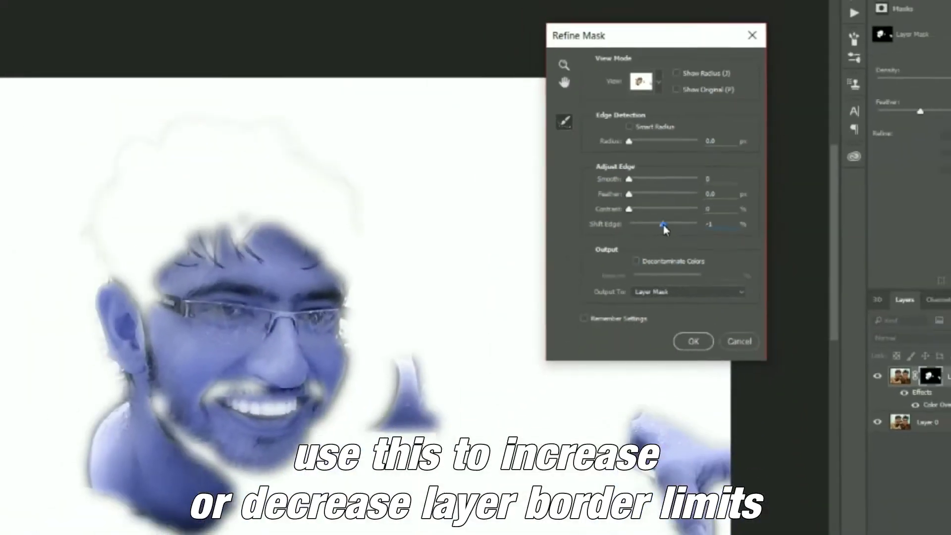
pyautogui.moveTo(678, 224); pyautogui.dragTo(668, 226)
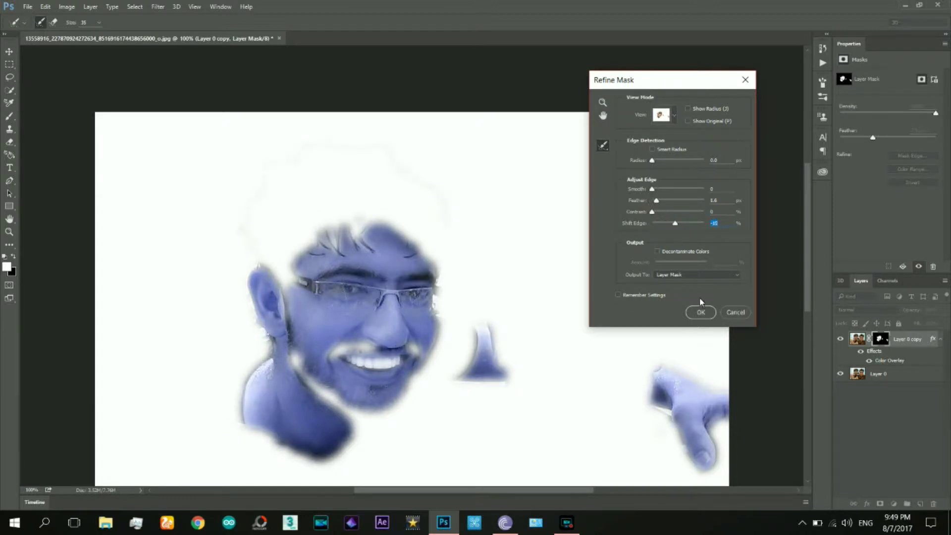
pyautogui.click(701, 314)
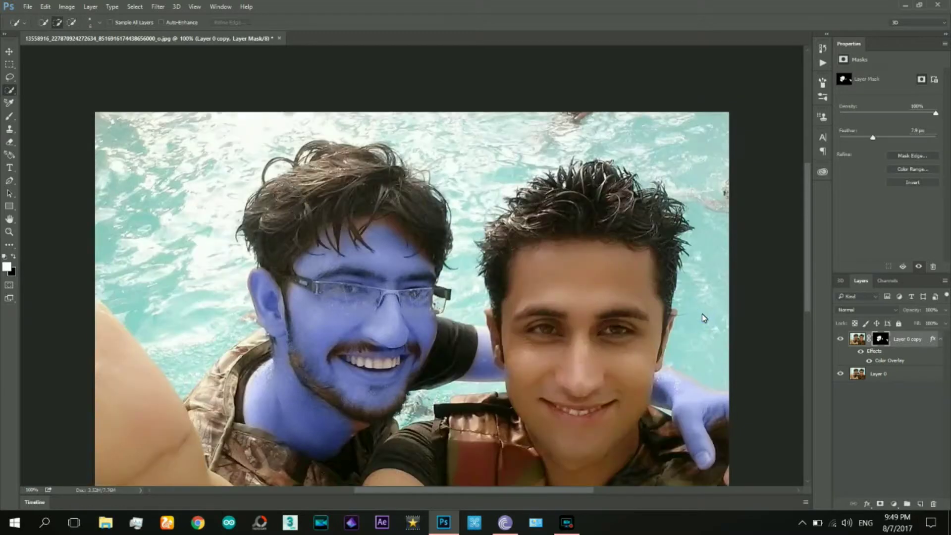
# Increase the mask feather further and reopen Blending Options for the tinted layer.
pyautogui.moveTo(873, 137); pyautogui.dragTo(880, 139)
pyautogui.moveTo(880, 139); pyautogui.dragTo(871, 143)
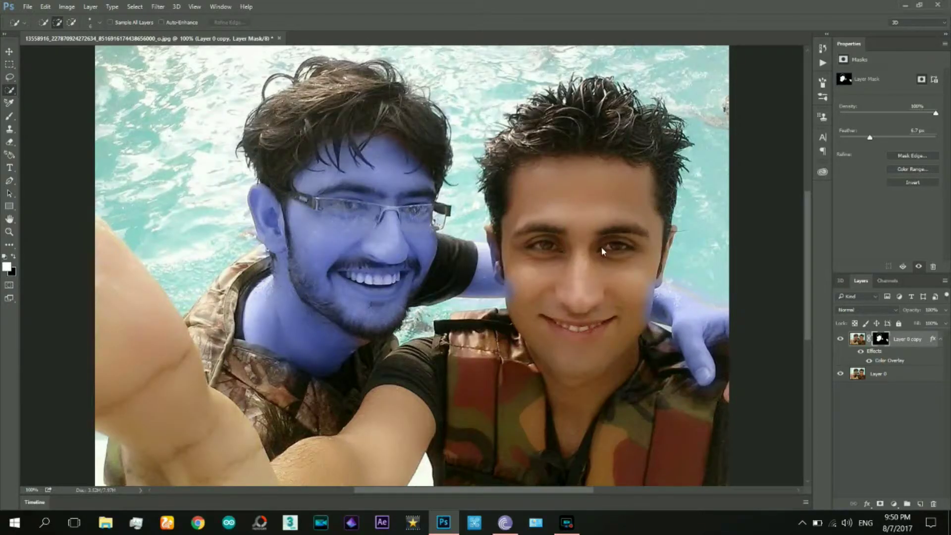
pyautogui.rightClick(903, 337)
pyautogui.click(699, 76)
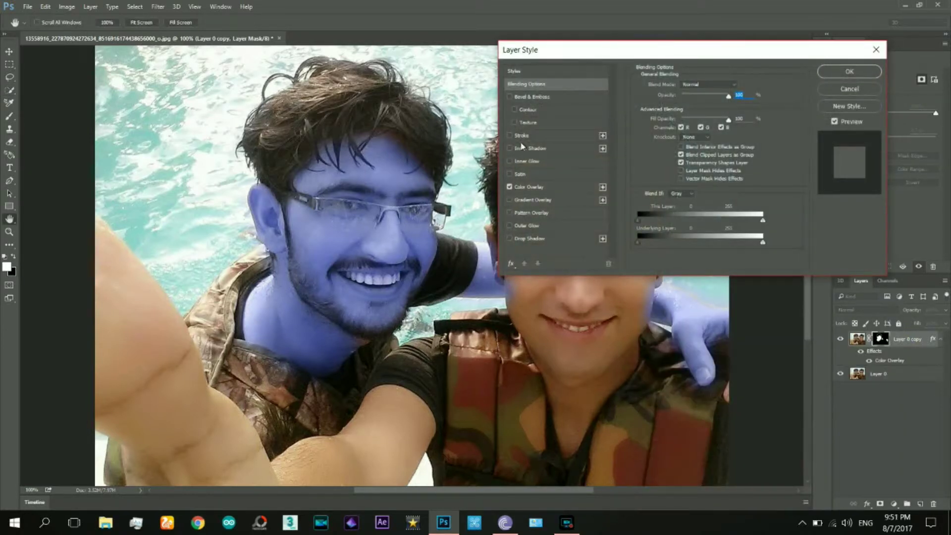
# Add a dark grey Satin effect in Subtract blend mode and apply the layer style.
pyautogui.click(522, 175)
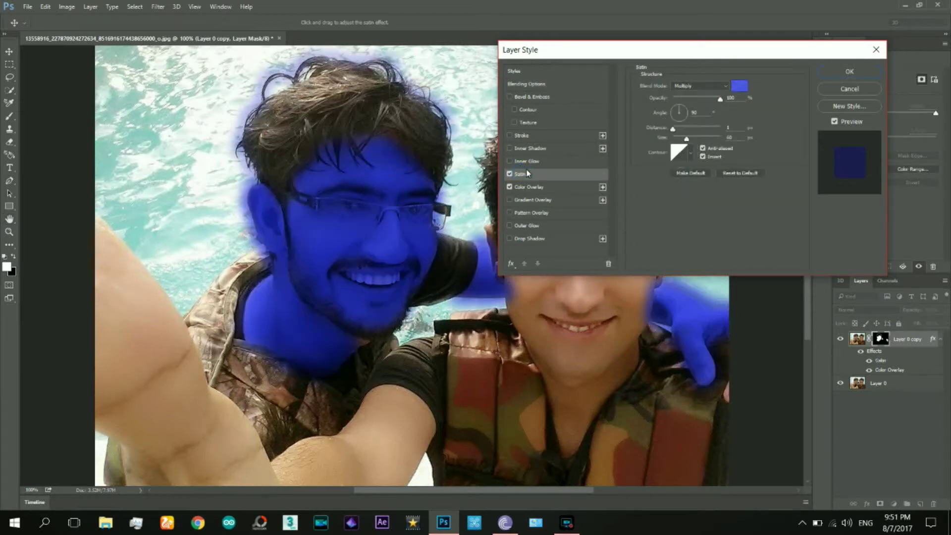
pyautogui.click(684, 88)
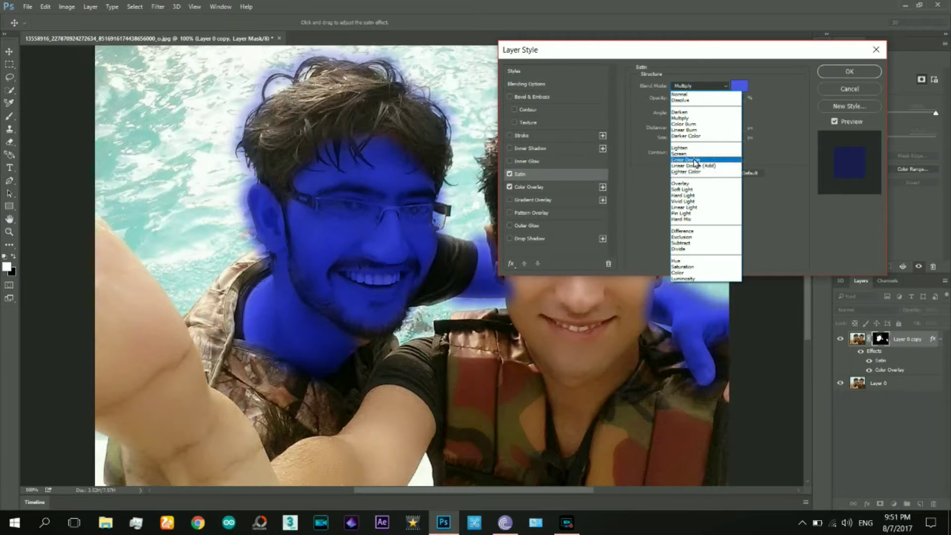
pyautogui.click(686, 244)
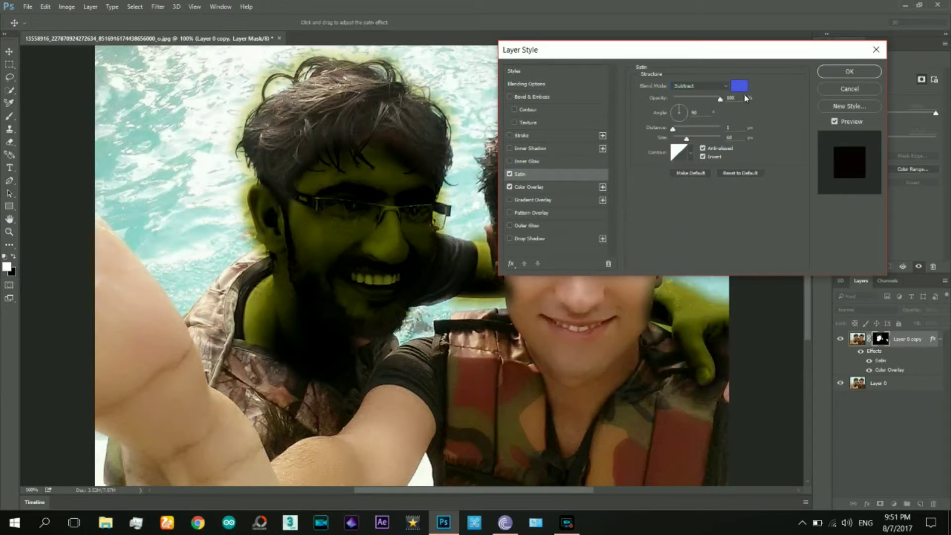
pyautogui.click(741, 86)
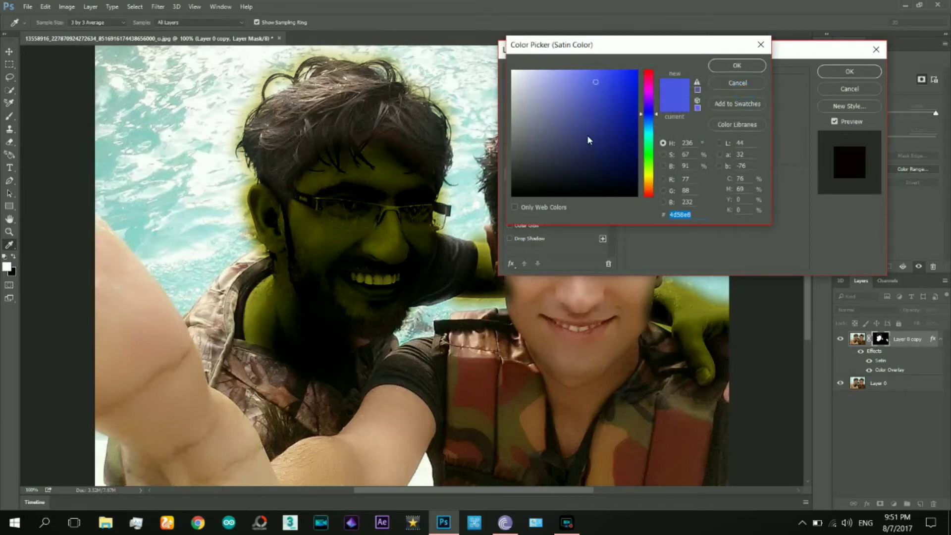
pyautogui.moveTo(599, 140)
pyautogui.mouseDown()
pyautogui.moveTo(513, 143)
pyautogui.moveTo(512, 102)
pyautogui.mouseUp()
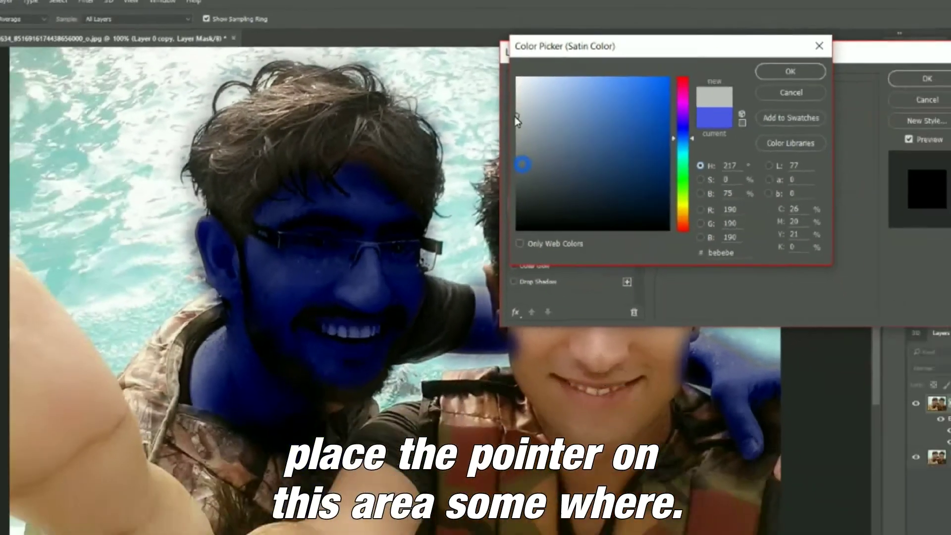
pyautogui.moveTo(515, 117)
pyautogui.mouseDown()
pyautogui.moveTo(511, 87)
pyautogui.moveTo(492, 212)
pyautogui.mouseUp()
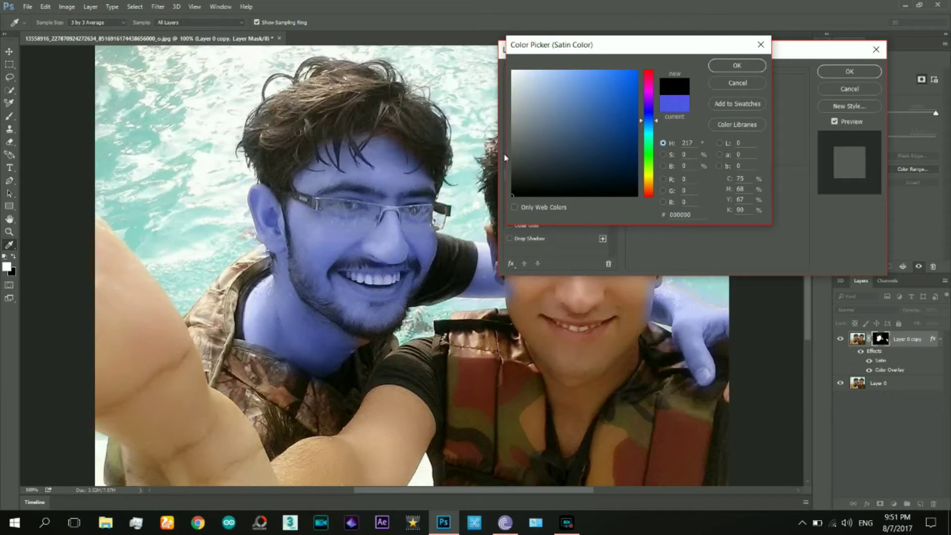
pyautogui.click(507, 156)
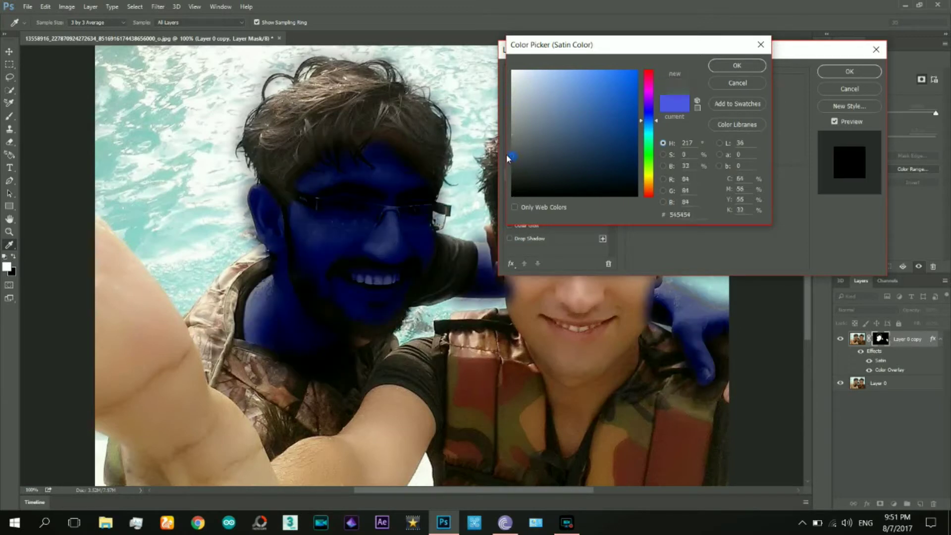
pyautogui.click(513, 169)
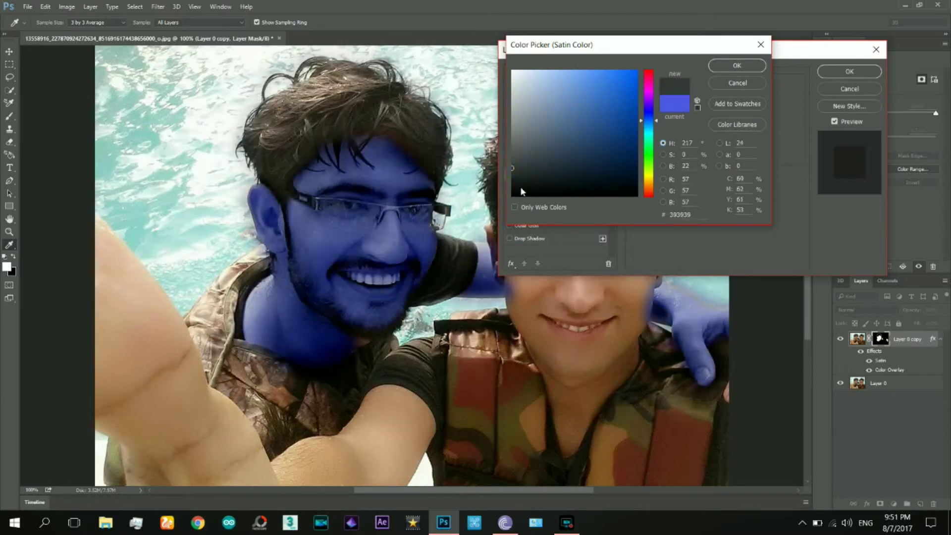
pyautogui.click(506, 179)
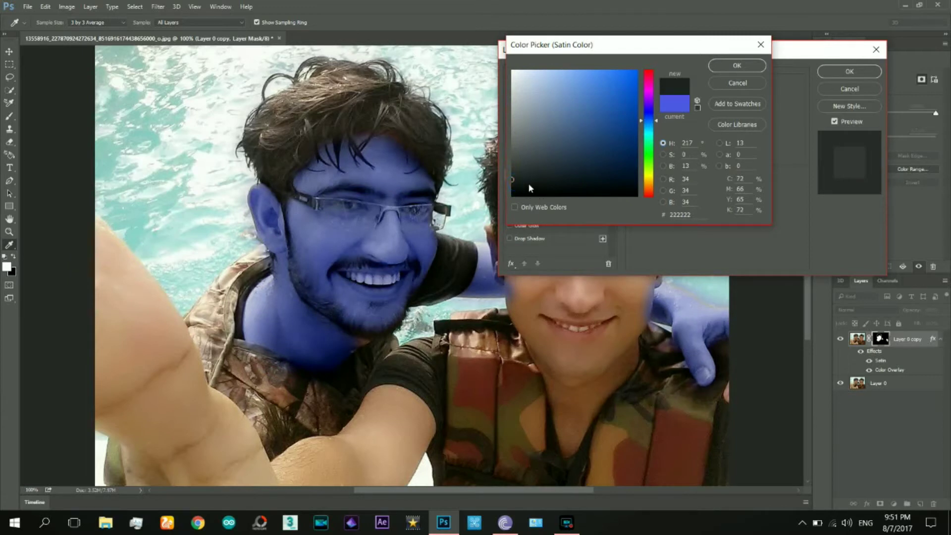
pyautogui.click(514, 166)
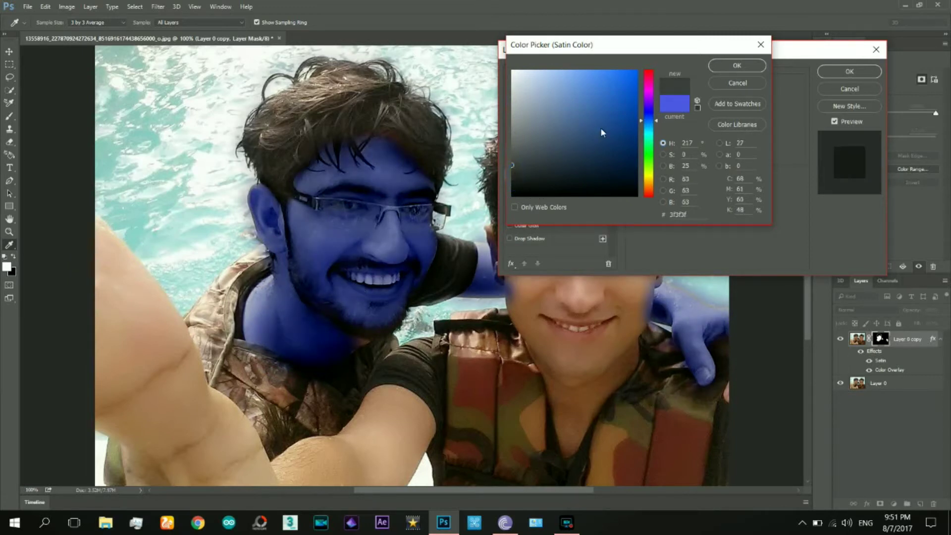
pyautogui.click(743, 68)
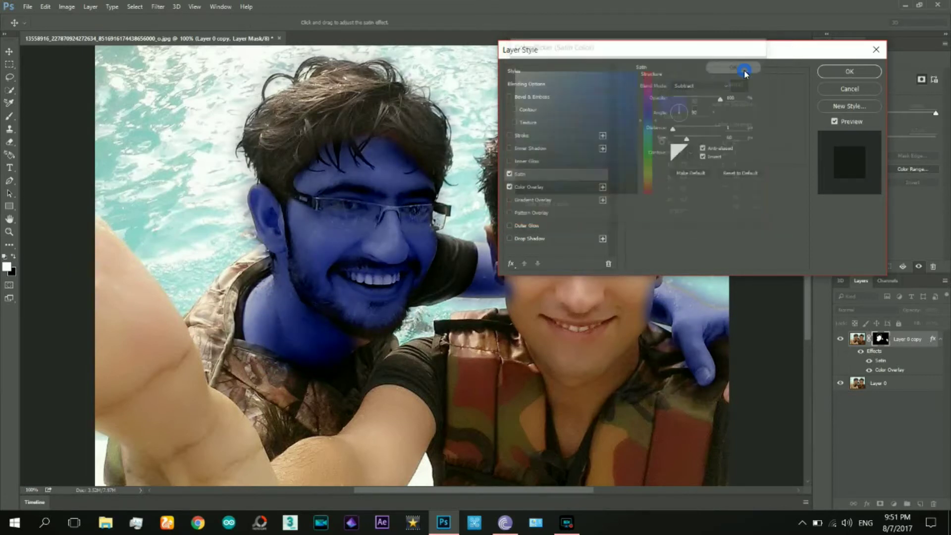
pyautogui.click(845, 72)
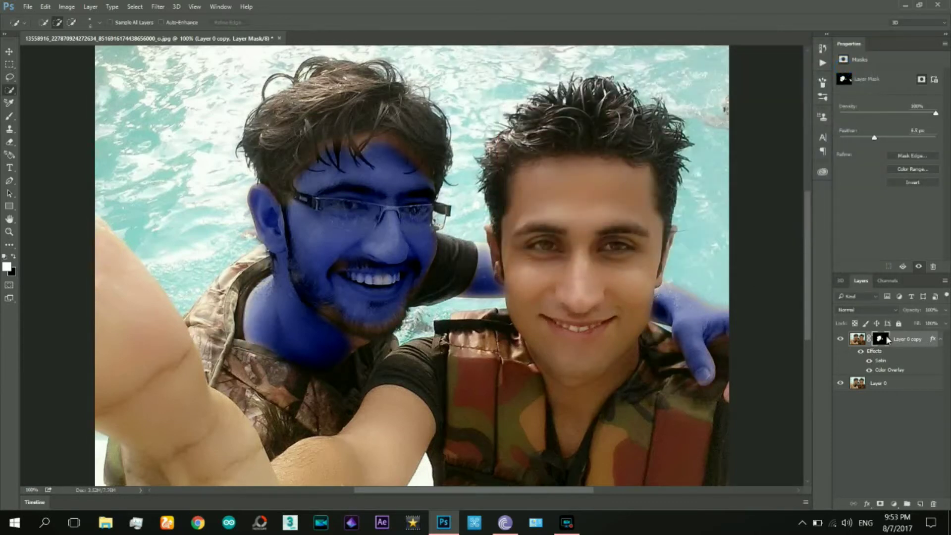
# Reopen the face layer's Layer Style and select its Color Overlay colour swatch.
pyautogui.rightClick(888, 342)
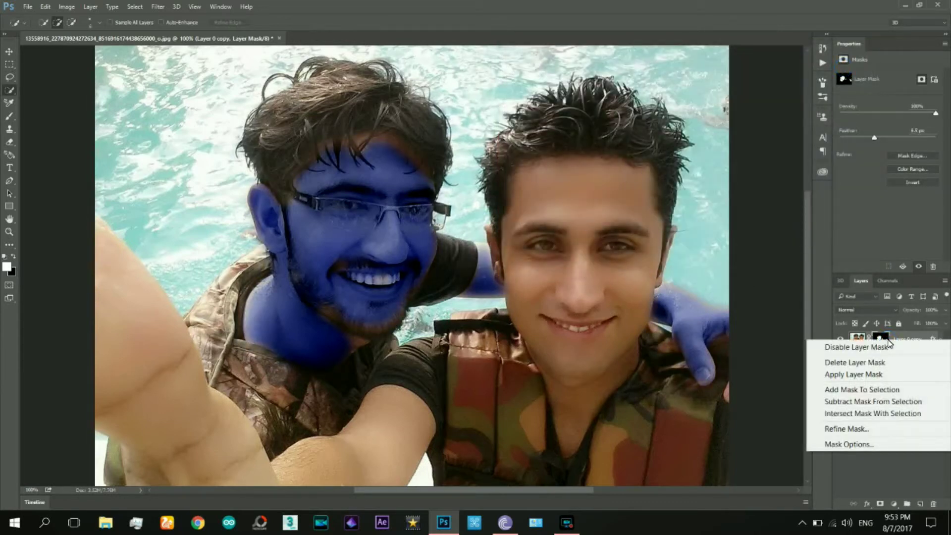
pyautogui.press('Escape')
pyautogui.rightClick(896, 339)
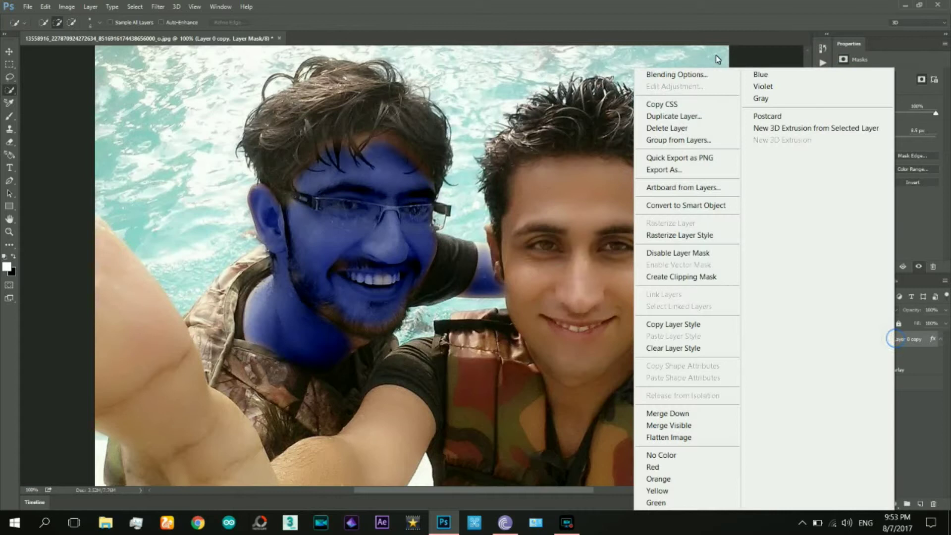
pyautogui.click(695, 75)
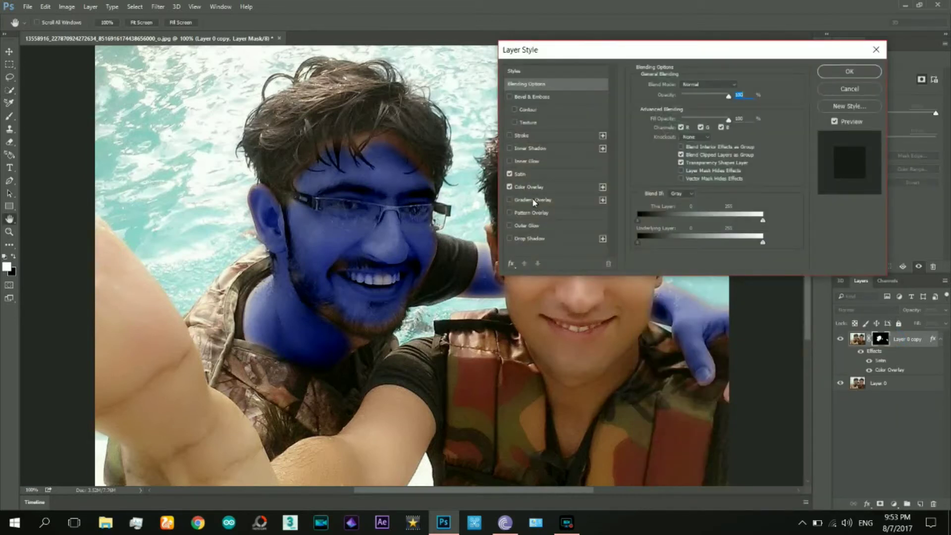
pyautogui.click(530, 188)
pyautogui.click(740, 89)
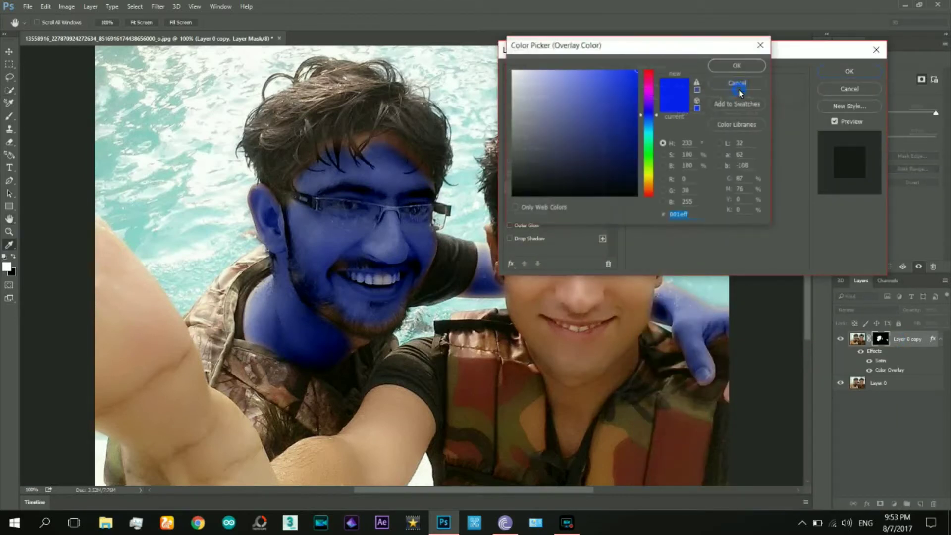
# Change the overlay colour from blue to bright green and apply the style.
pyautogui.click(648, 134)
pyautogui.moveTo(652, 152); pyautogui.dragTo(652, 162)
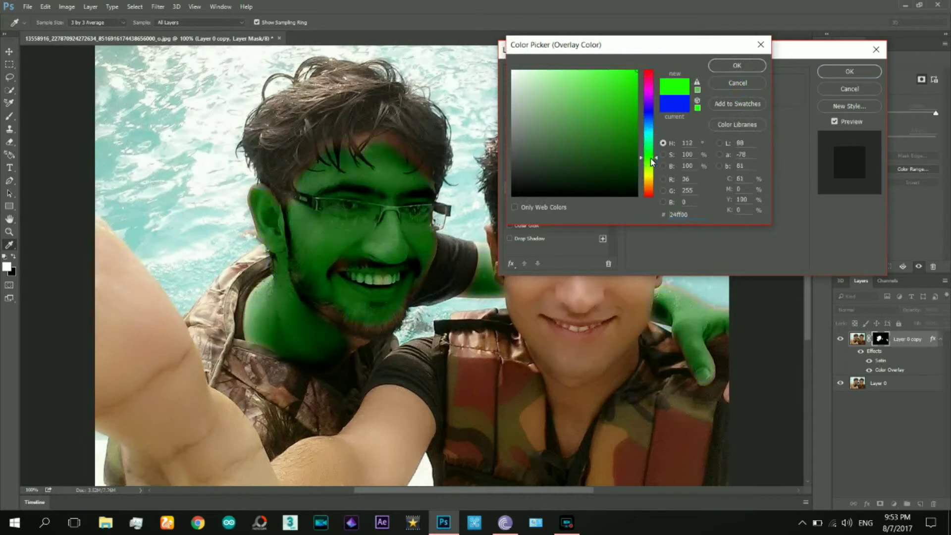
pyautogui.click(652, 194)
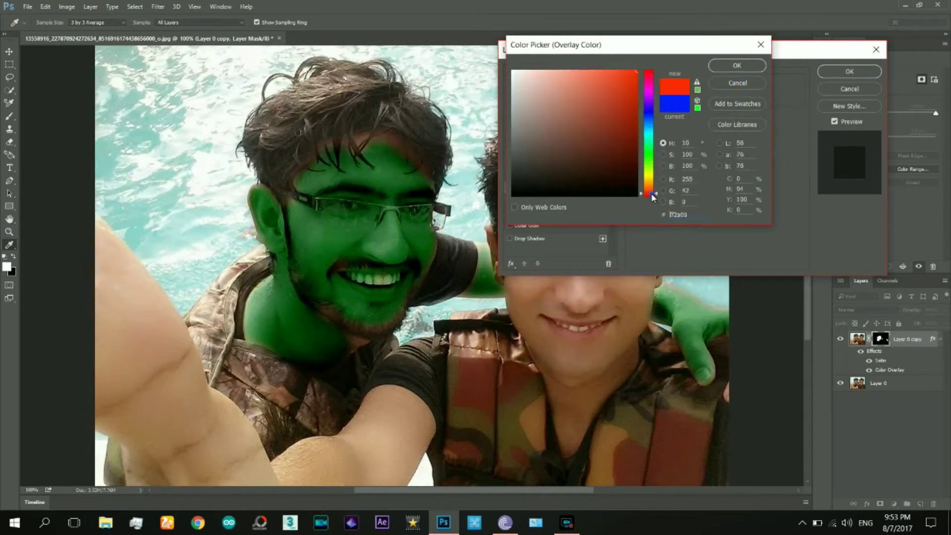
pyautogui.moveTo(653, 192); pyautogui.dragTo(651, 135)
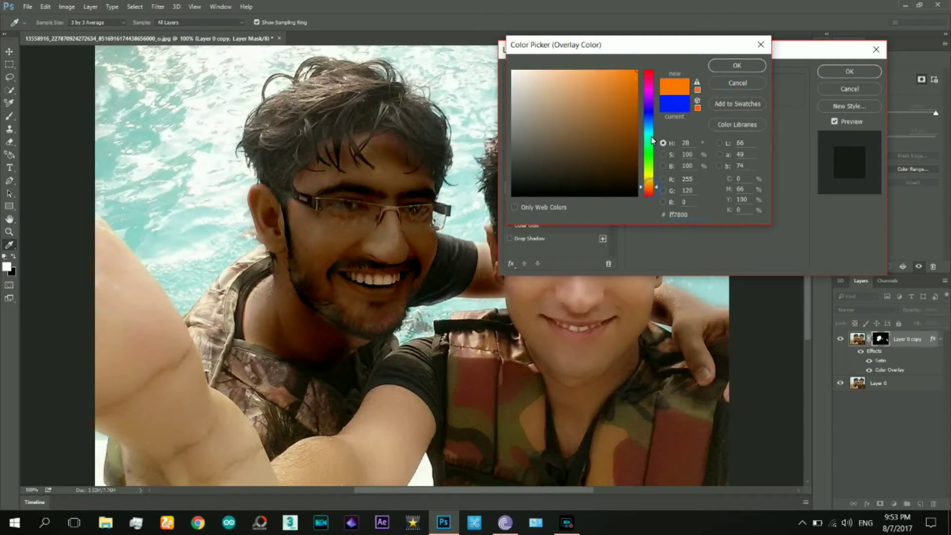
pyautogui.click(650, 92)
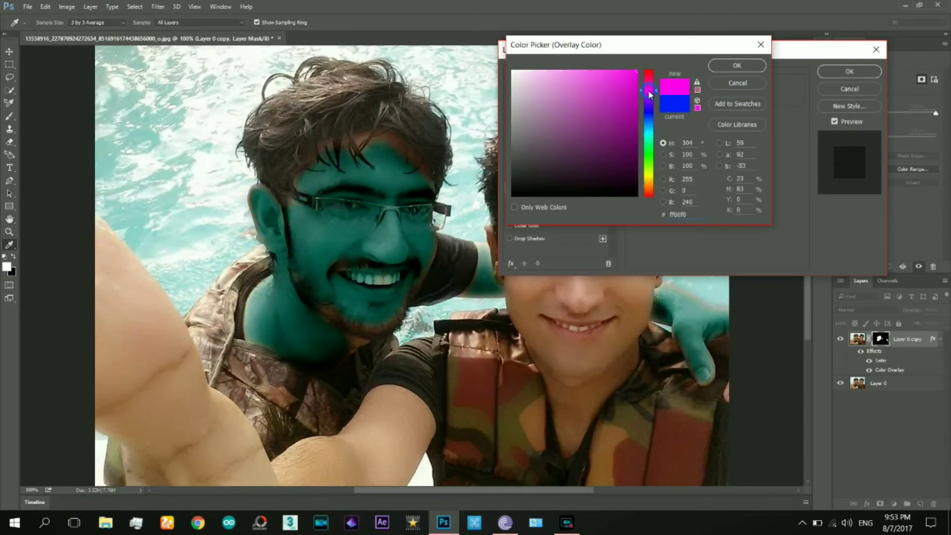
pyautogui.moveTo(650, 94); pyautogui.dragTo(649, 157)
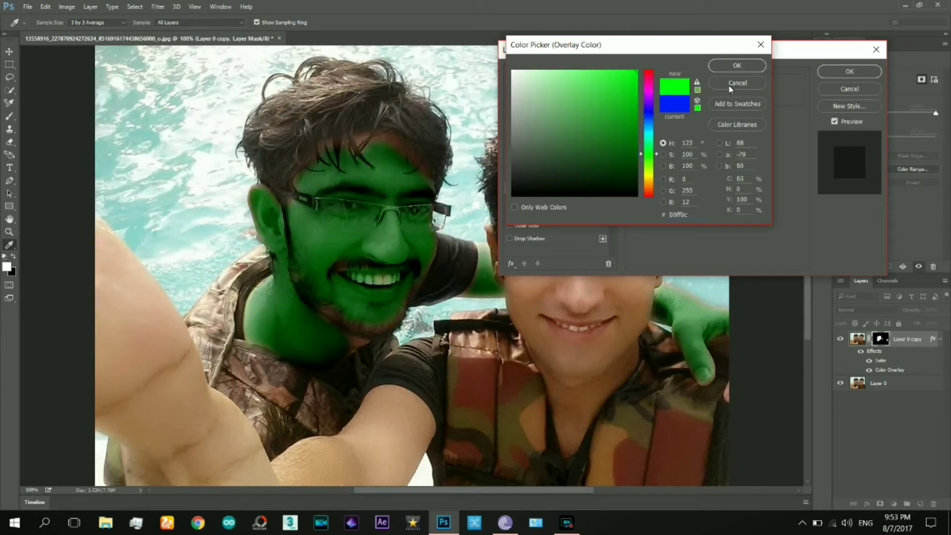
pyautogui.click(729, 66)
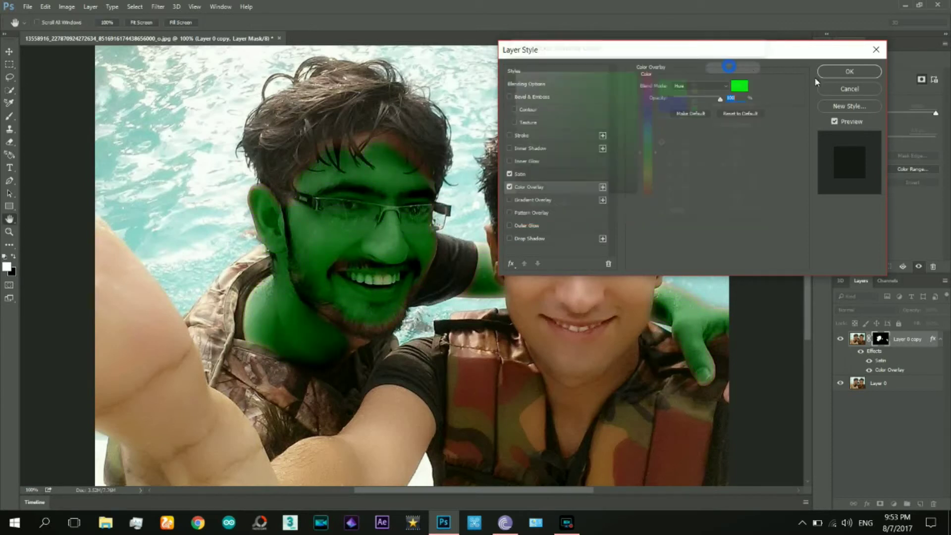
pyautogui.click(860, 75)
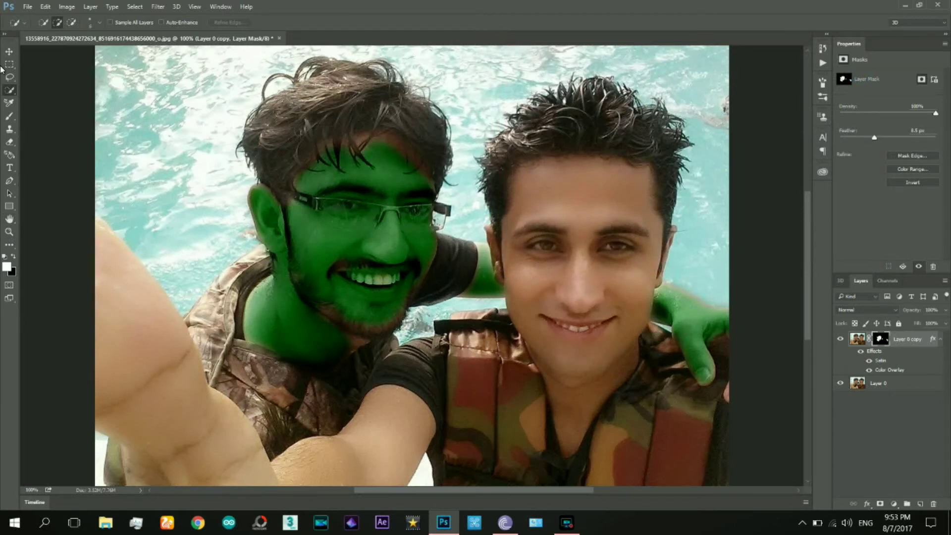
# Start saving the green-faced selfie as a new file via File > Save As.
pyautogui.click(28, 7)
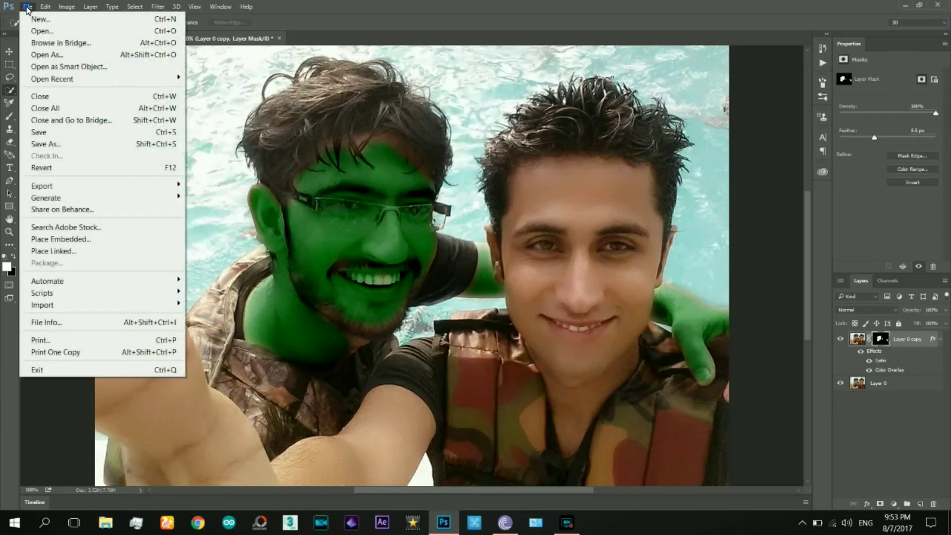
pyautogui.click(123, 133)
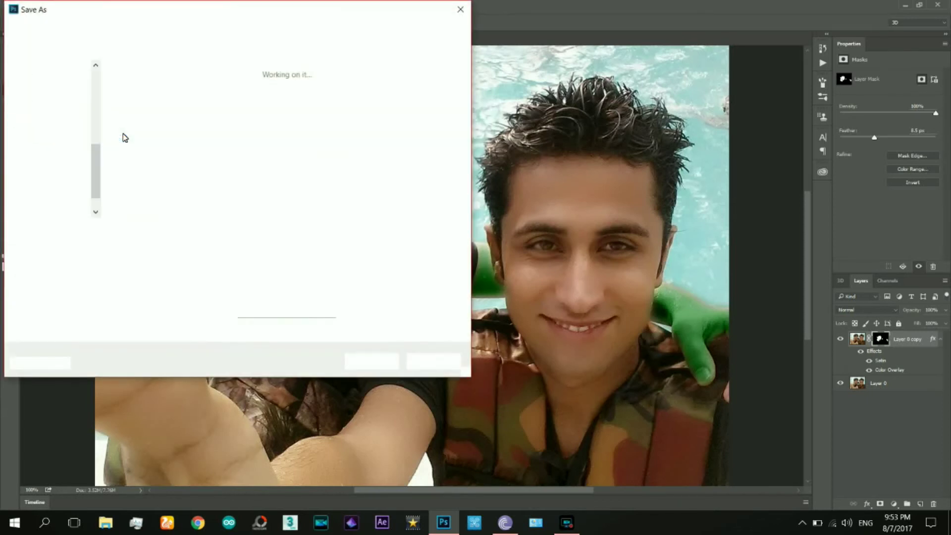